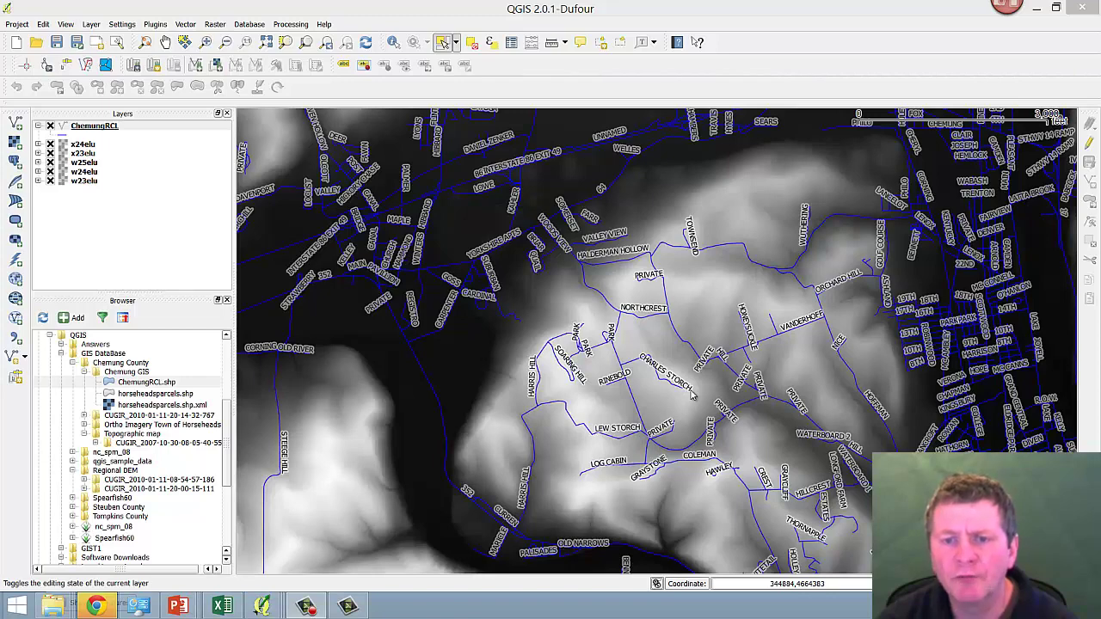
Zoom out three wheel steps to show the whole labelled road network, then select a road
left_click(690, 391)
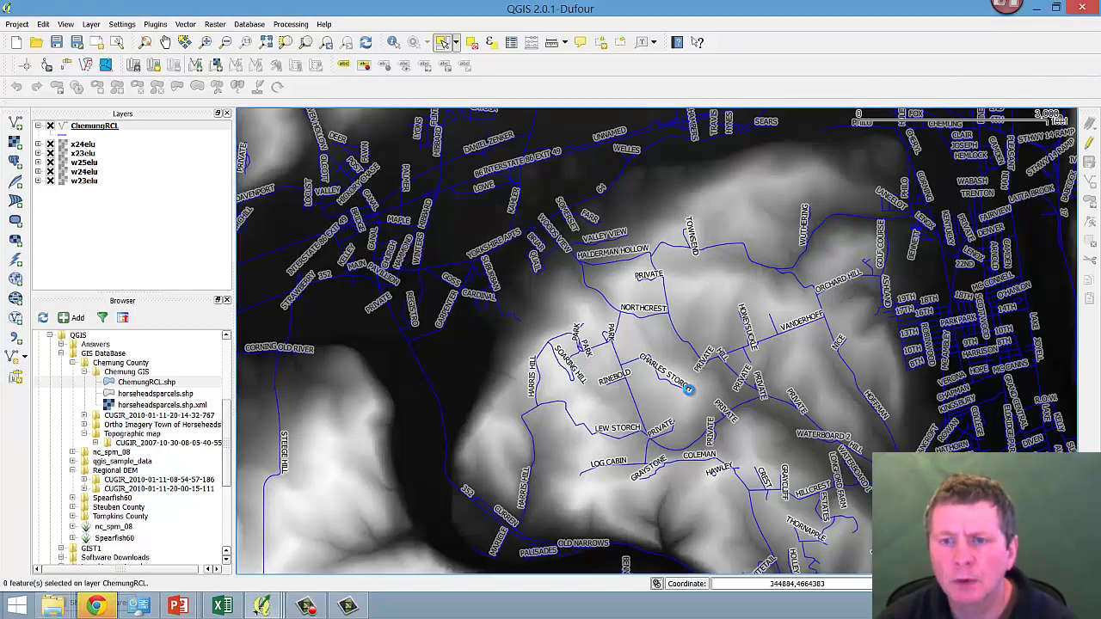
scroll(688, 389, "down", 1)
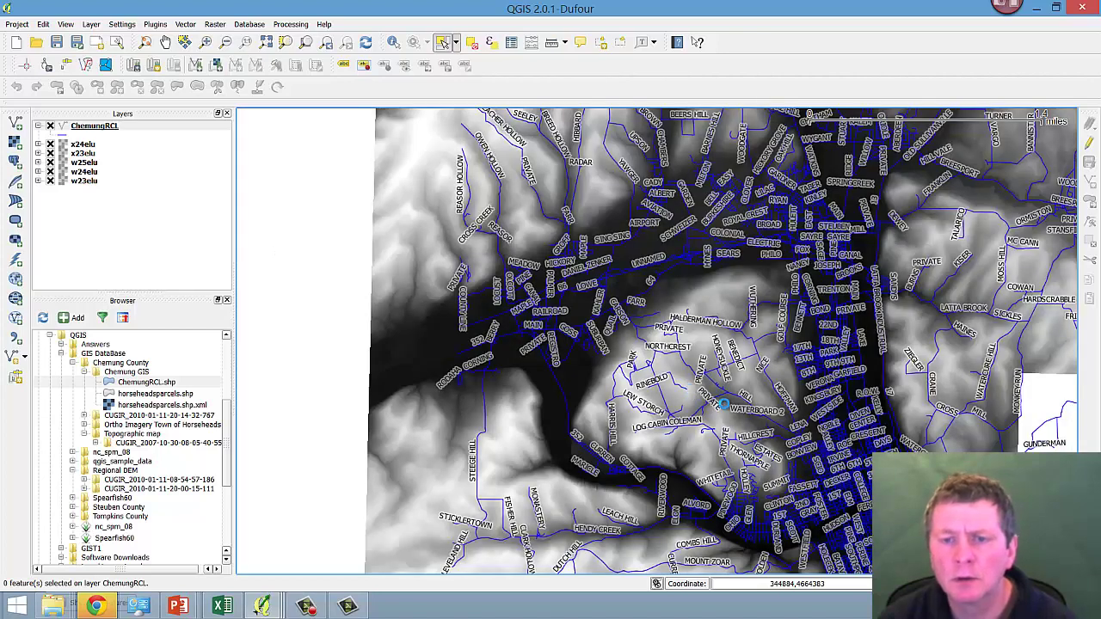
scroll(725, 403, "down", 1)
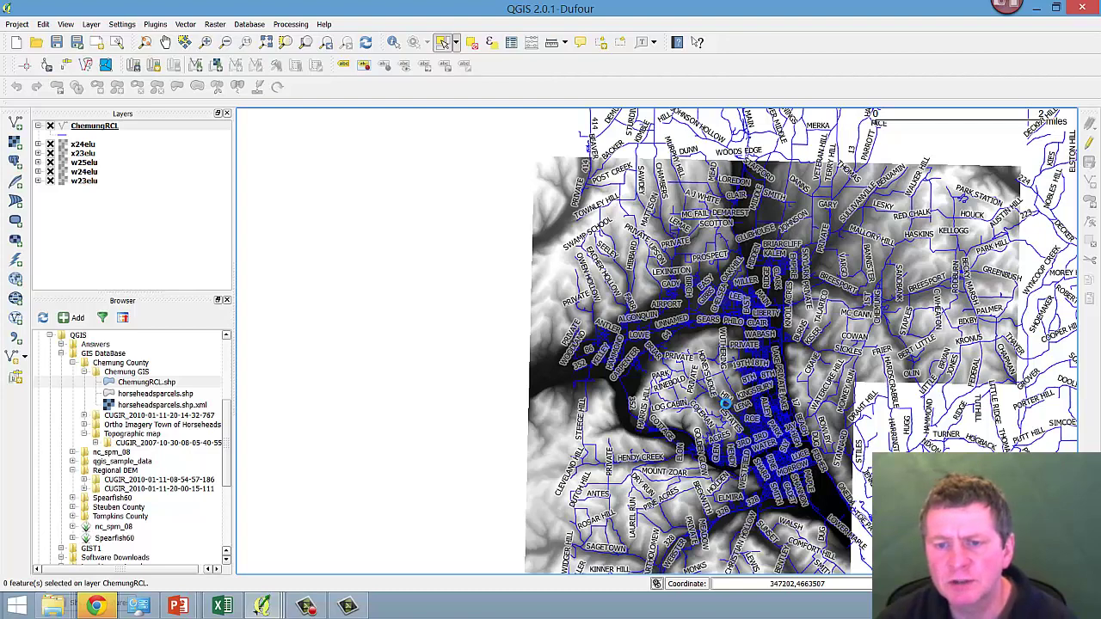
scroll(725, 403, "down", 1)
left_click(778, 397)
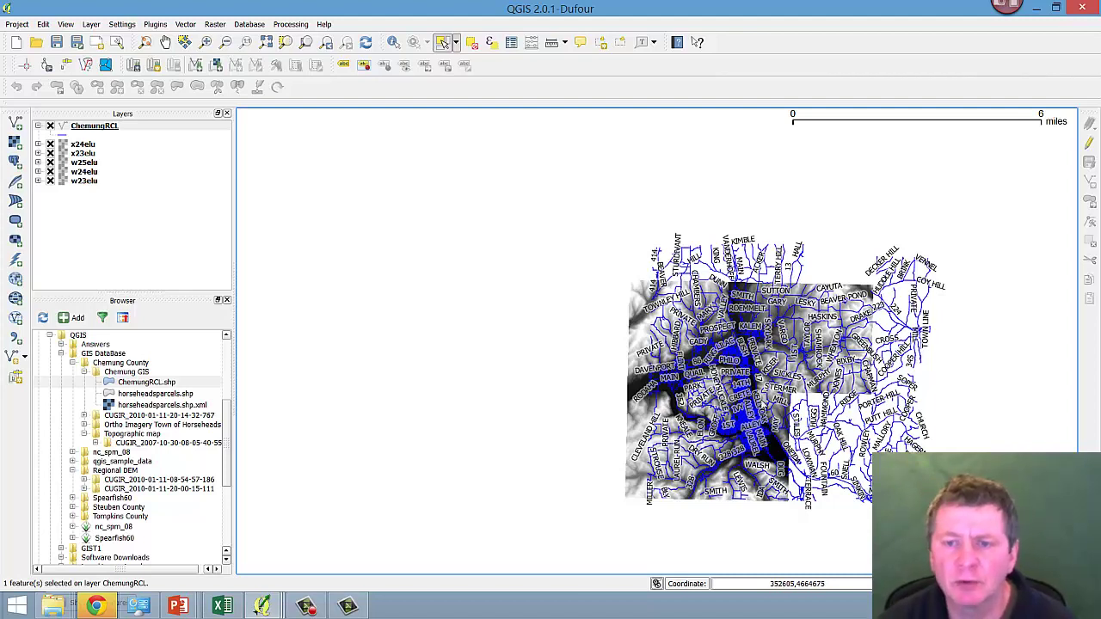
Turn on 'Show all labels for this layer' in ChemungRCL's label rendering settings
left_click(479, 341)
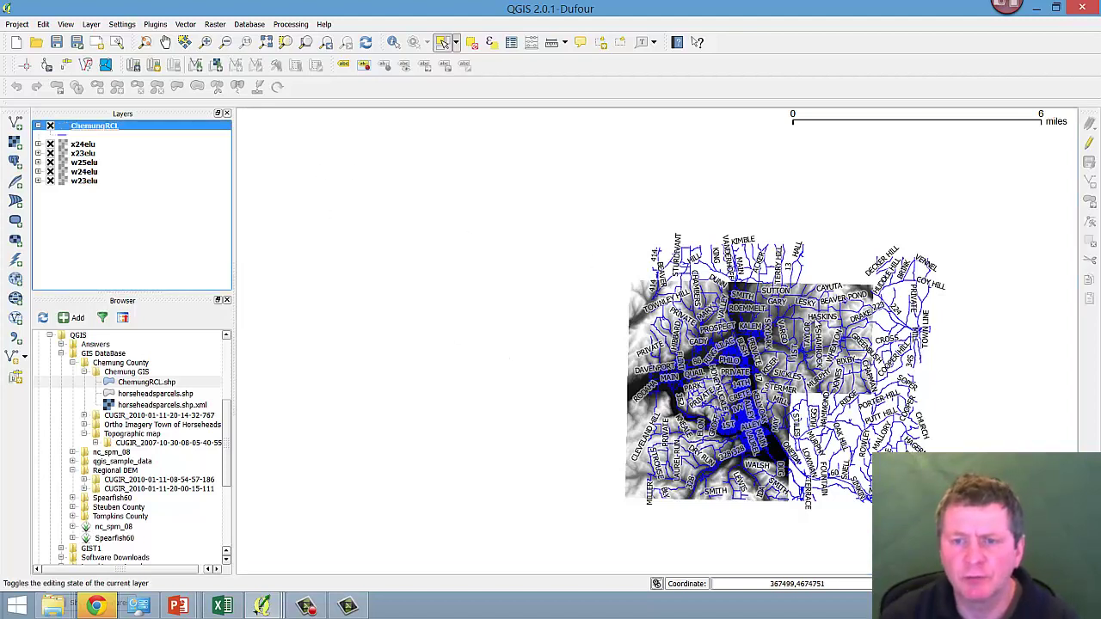
right_click(111, 128)
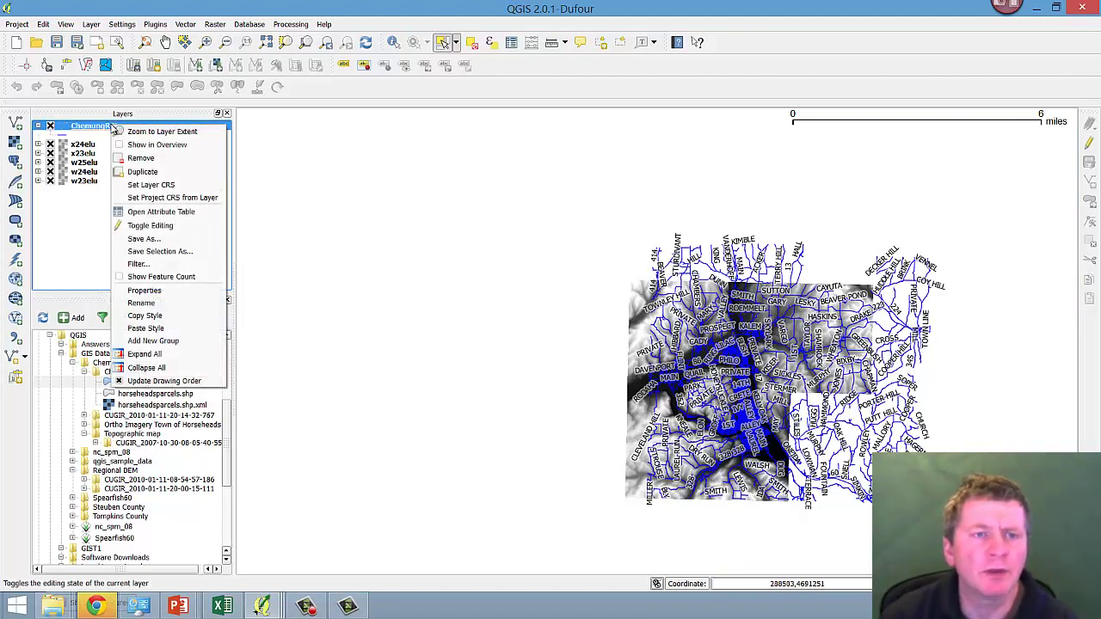
left_click(148, 293)
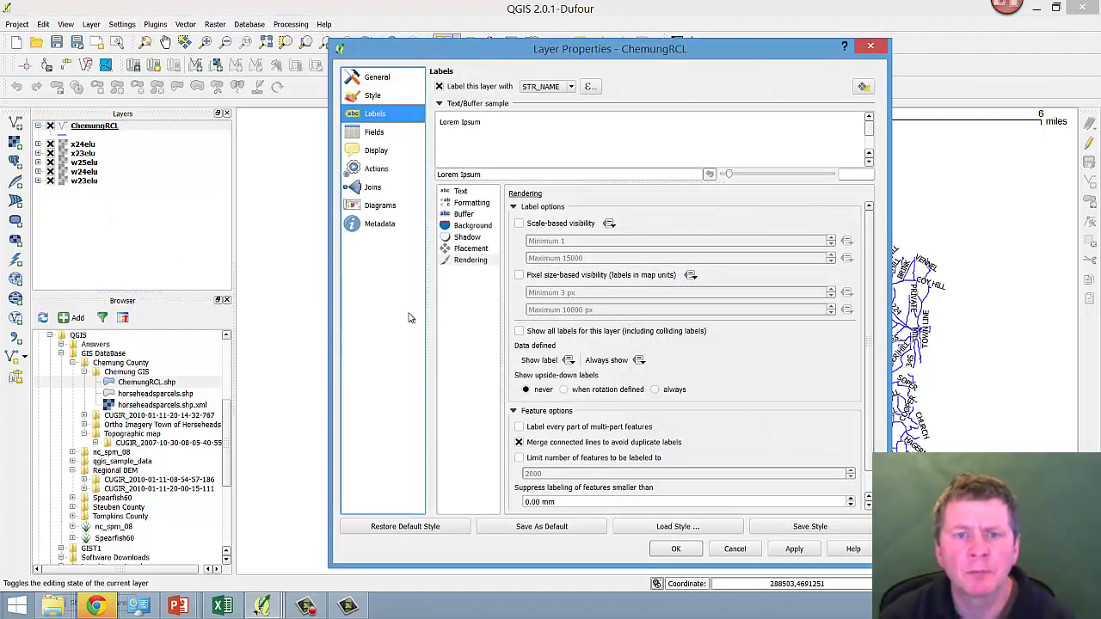
left_click(469, 260)
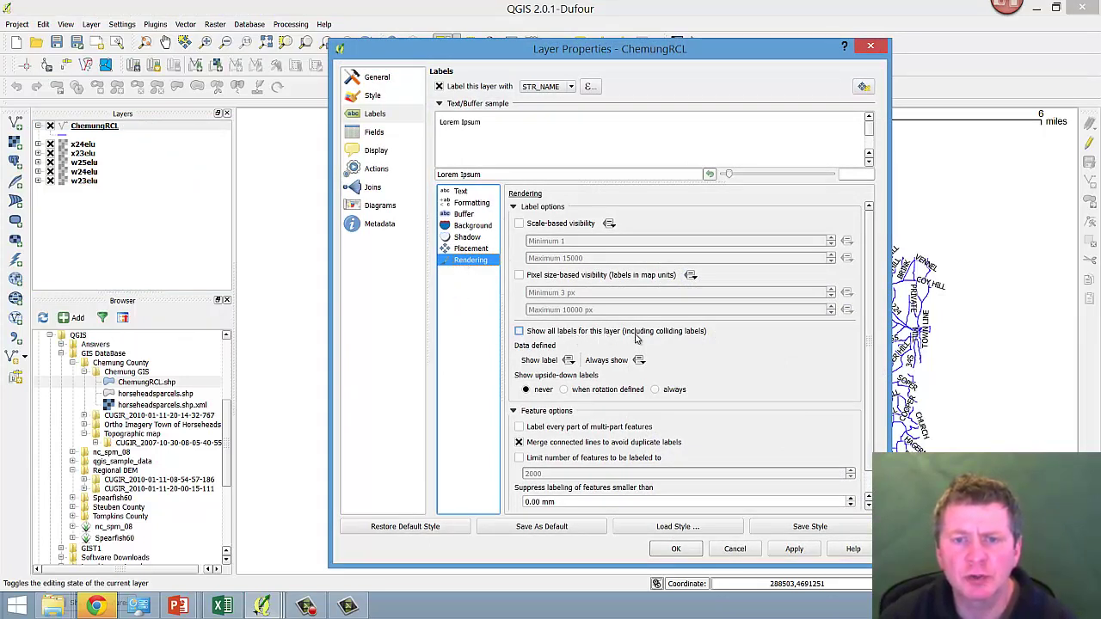
left_click(518, 334)
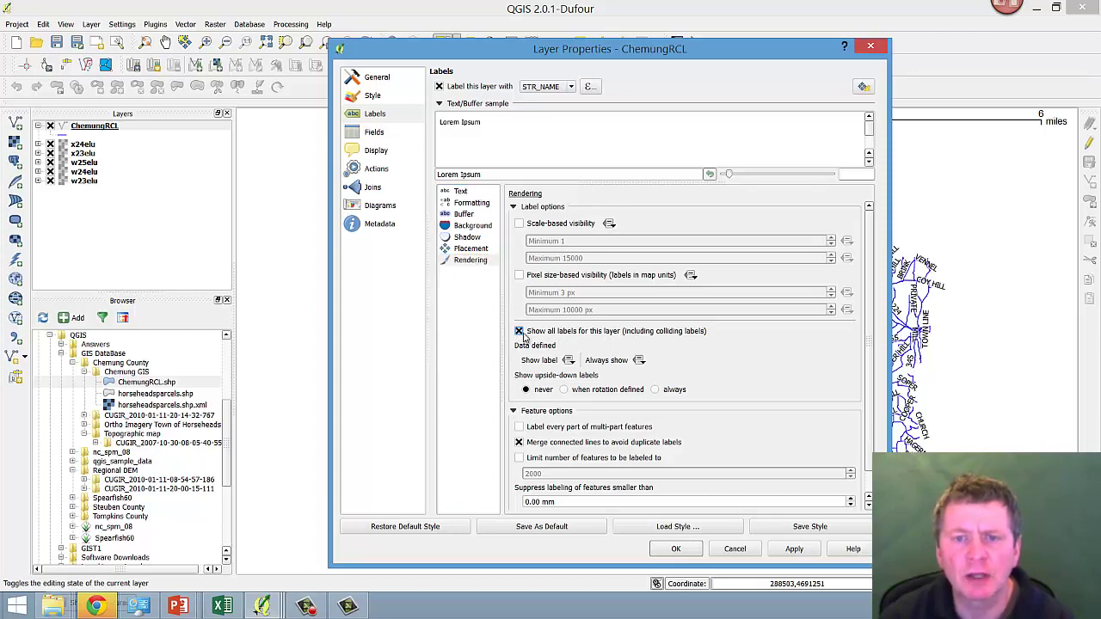
left_click(683, 550)
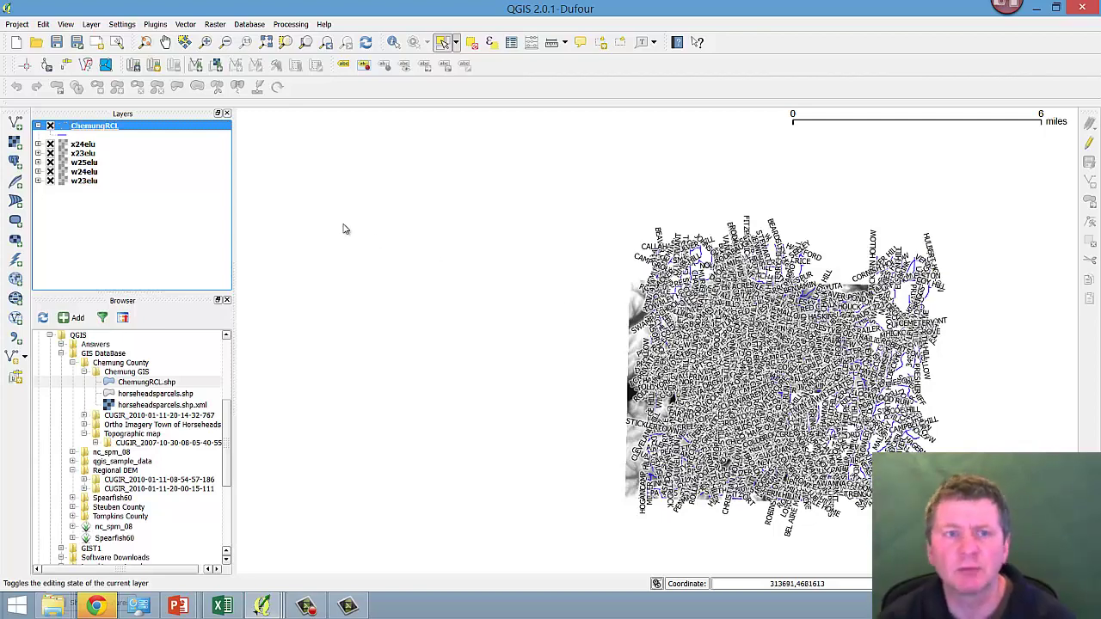
Turn off 'Show all labels for this layer' for ChemungRCL, apply it, and close Properties
right_click(171, 131)
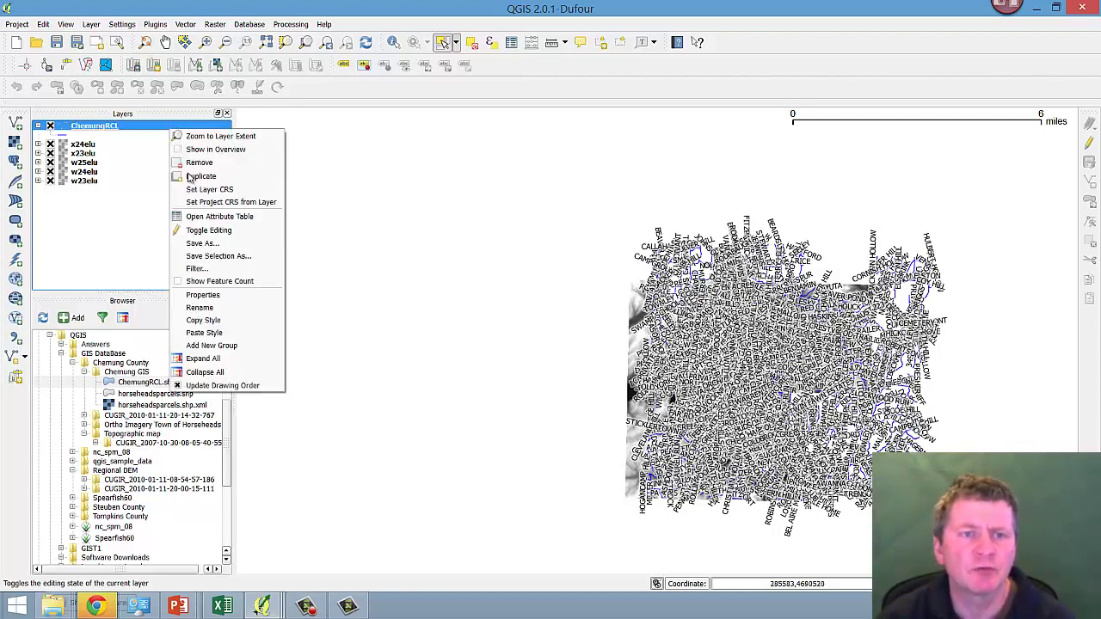
left_click(205, 295)
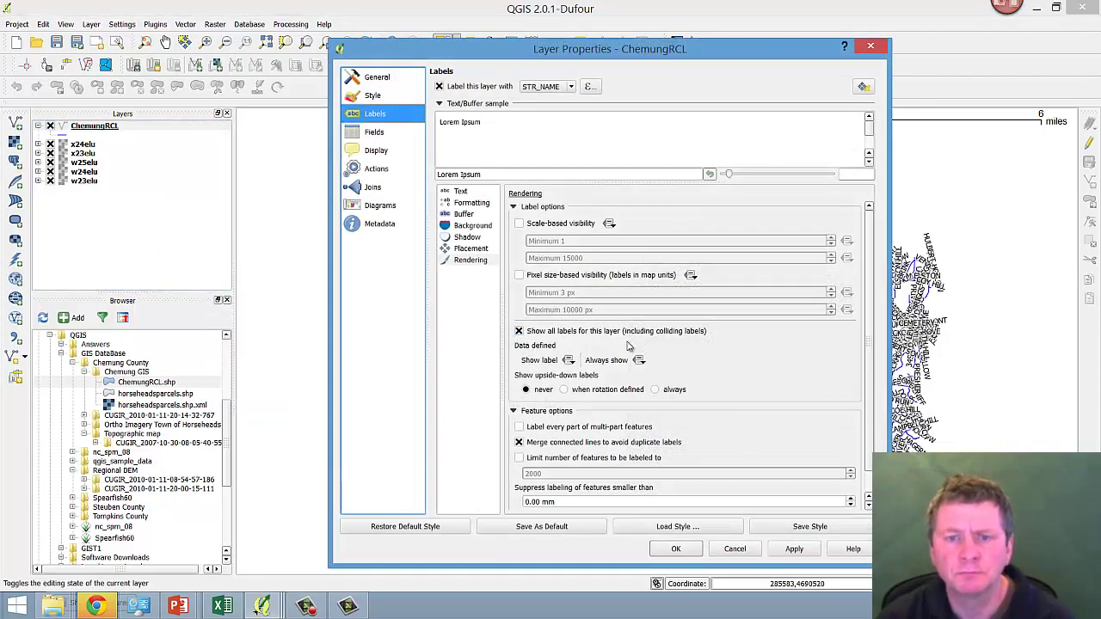
left_click(519, 333)
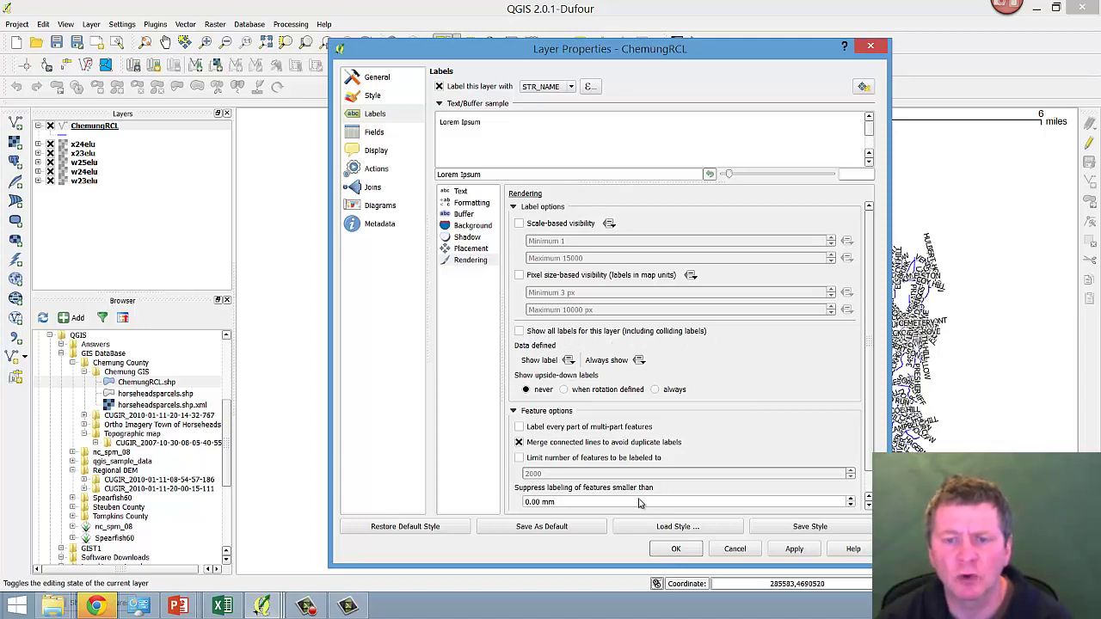
left_click(794, 549)
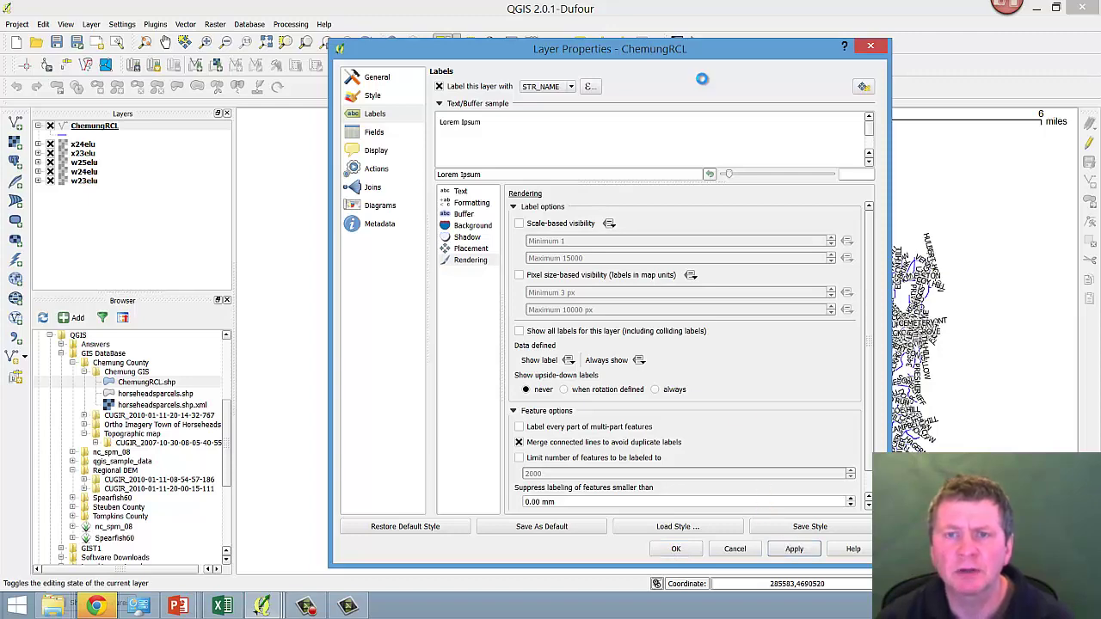
left_click_drag(705, 58, 383, 75)
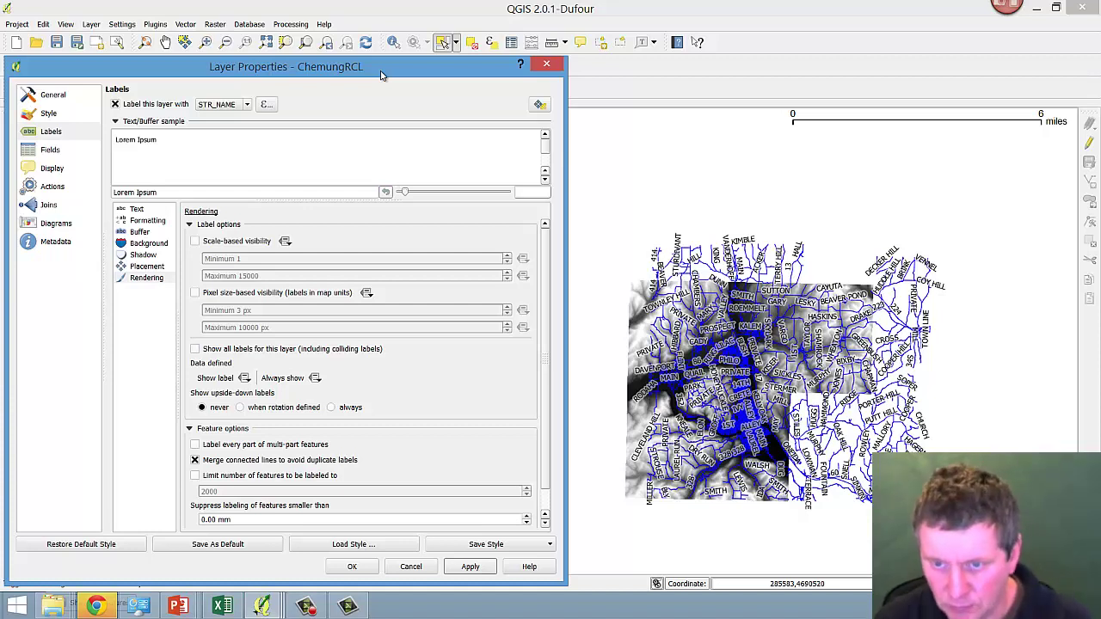
left_click_drag(383, 76, 764, 63)
left_click(928, 50)
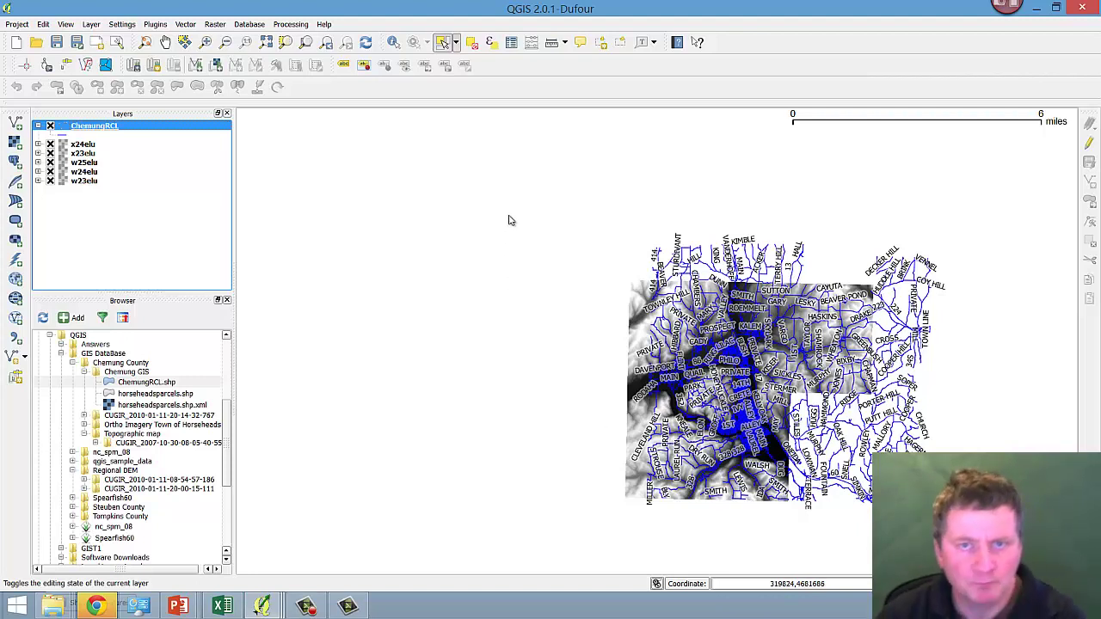
Zoom to the Harris Hill bookmark, then zoom out one wheel step
left_click(623, 41)
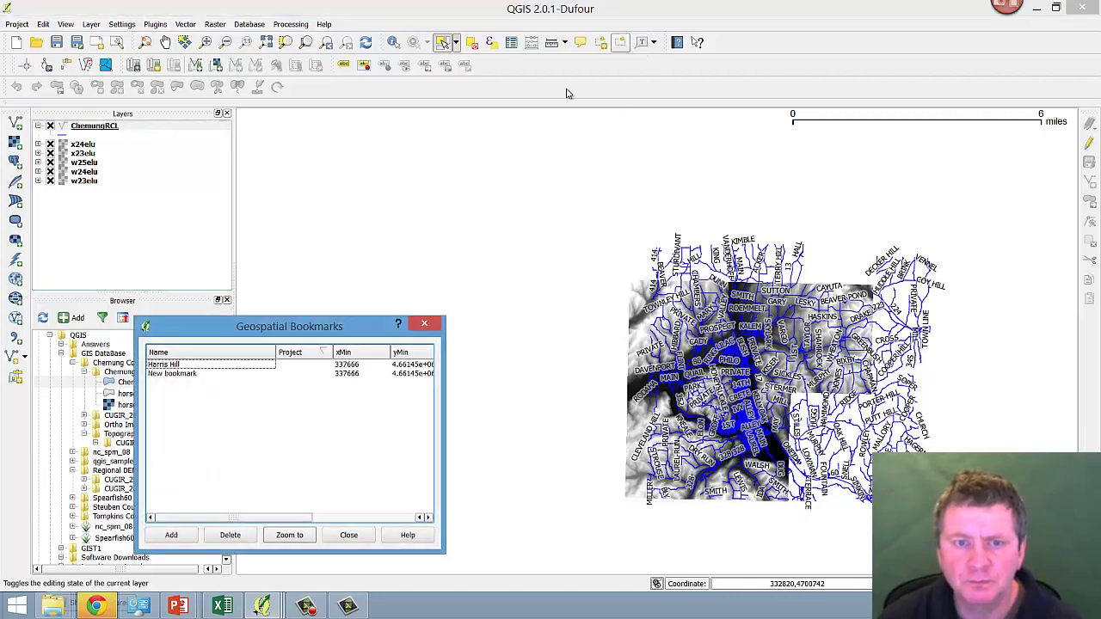
left_click(201, 365)
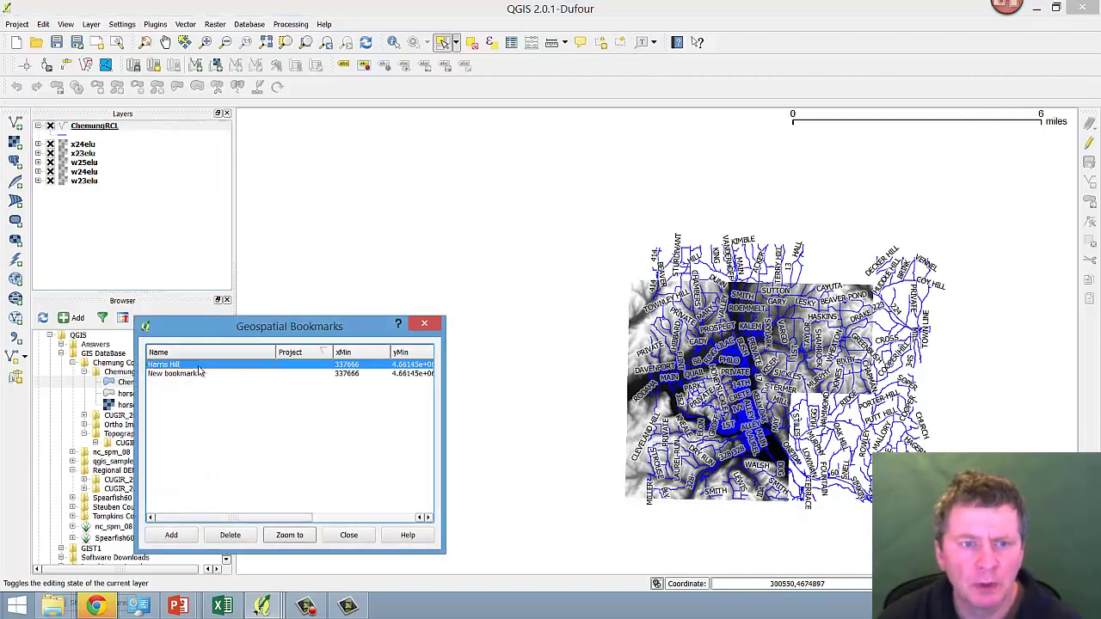
left_click(289, 535)
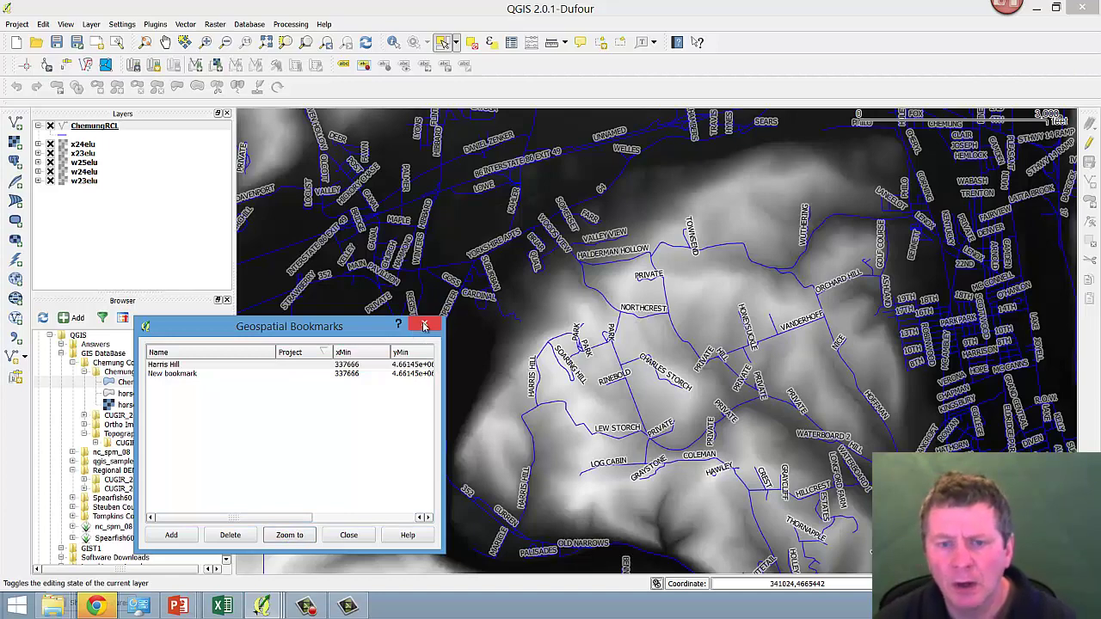
left_click(424, 325)
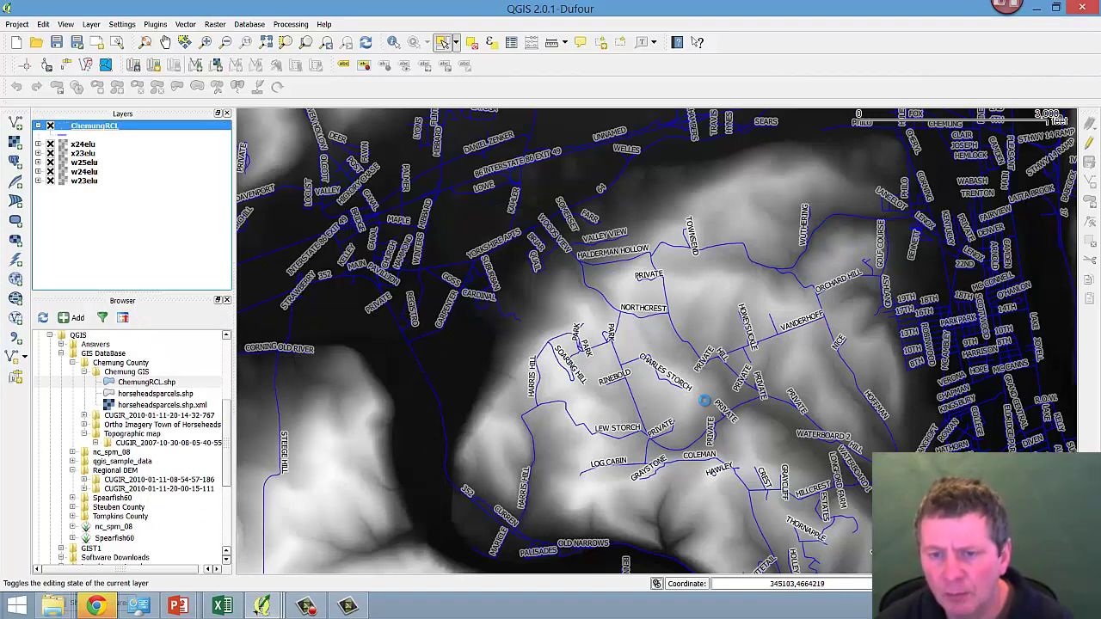
scroll(704, 401, "down", 1)
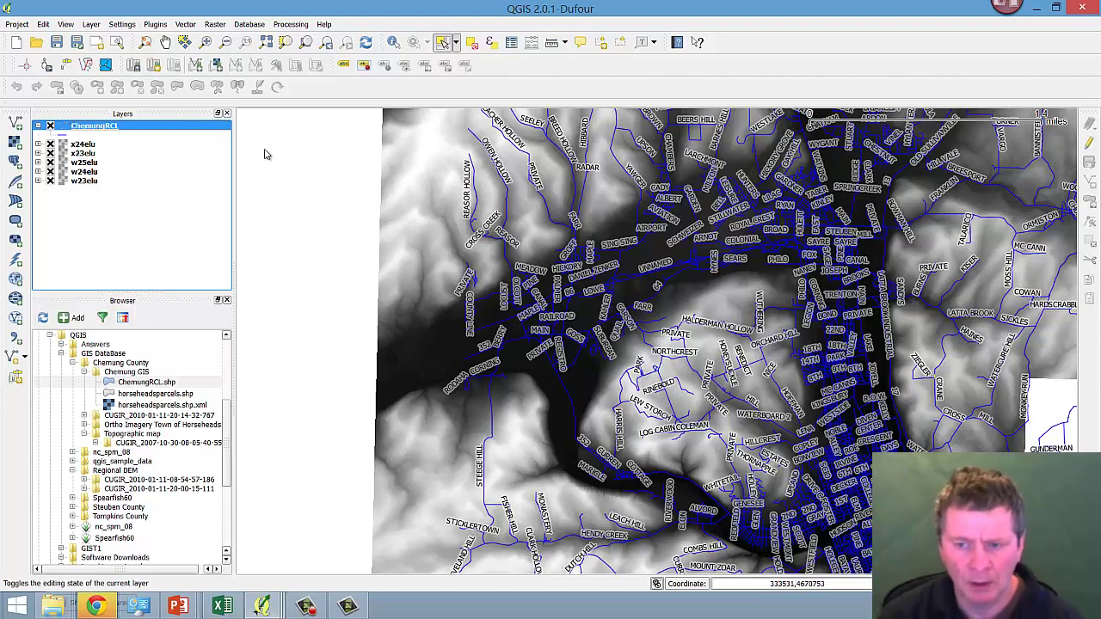
Enable scale-based label visibility for ChemungRCL with a maximum scale of 15000
right_click(153, 125)
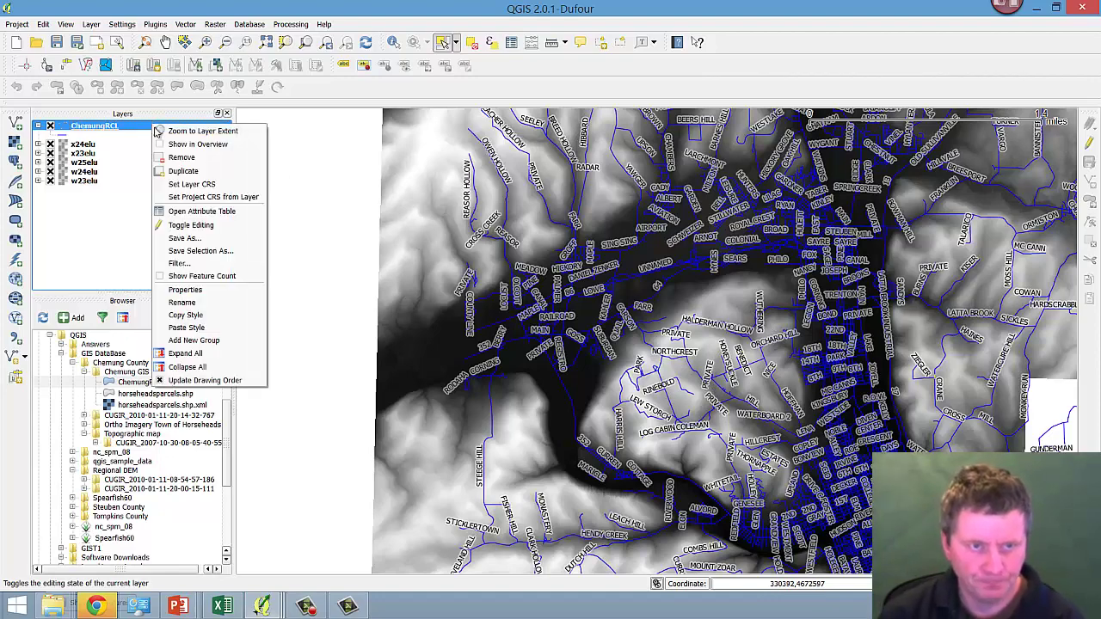
left_click(200, 289)
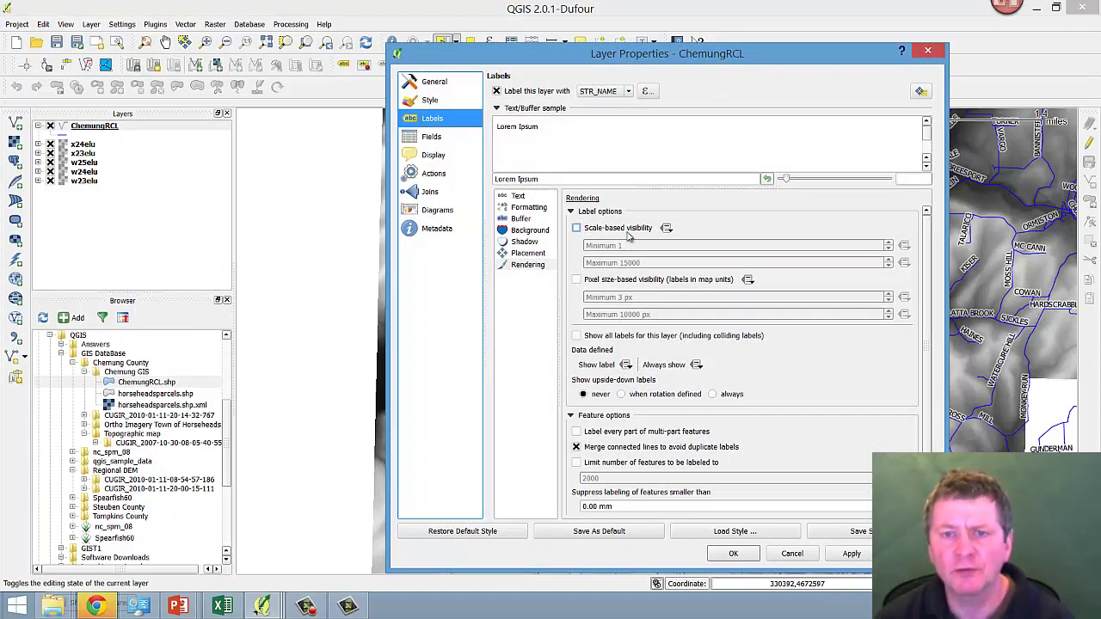
left_click(576, 229)
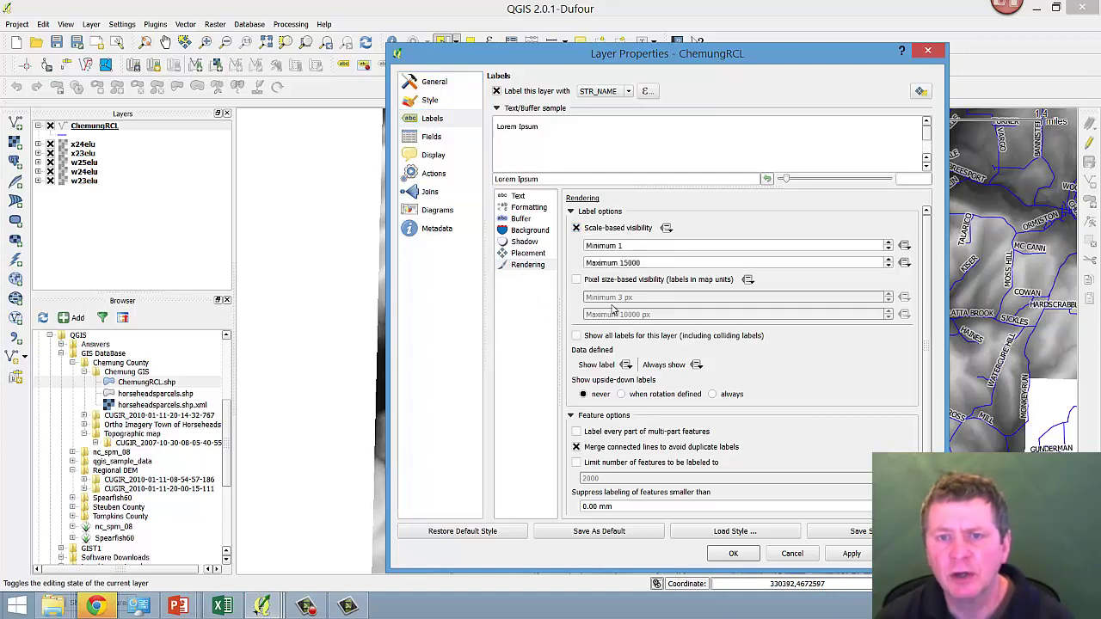
left_click(645, 262)
left_click_drag(637, 262, 621, 262)
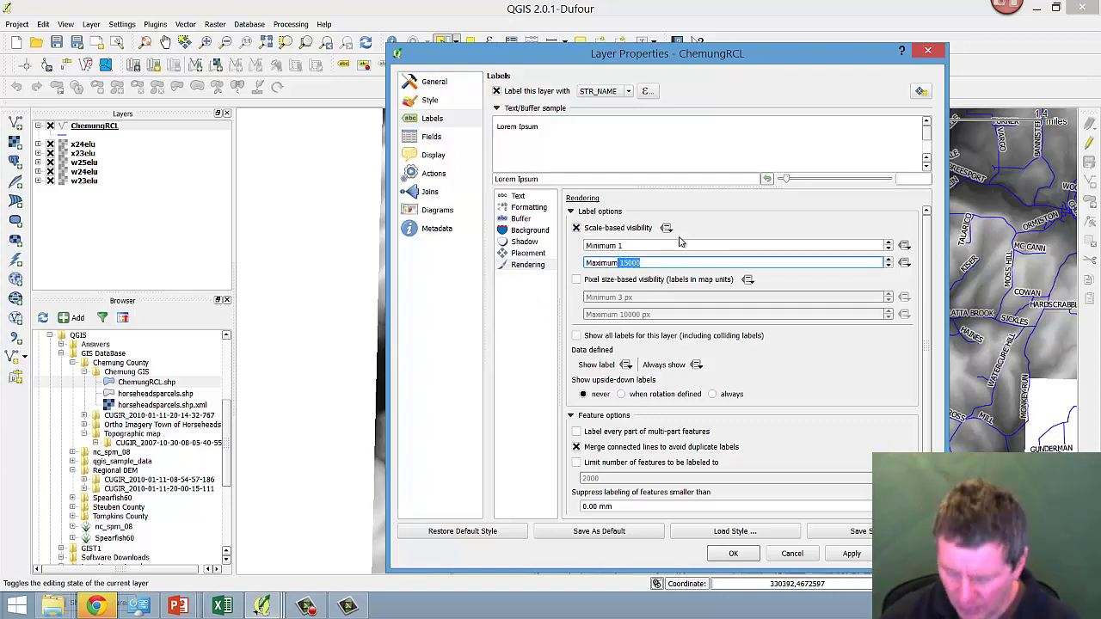
key("Right")
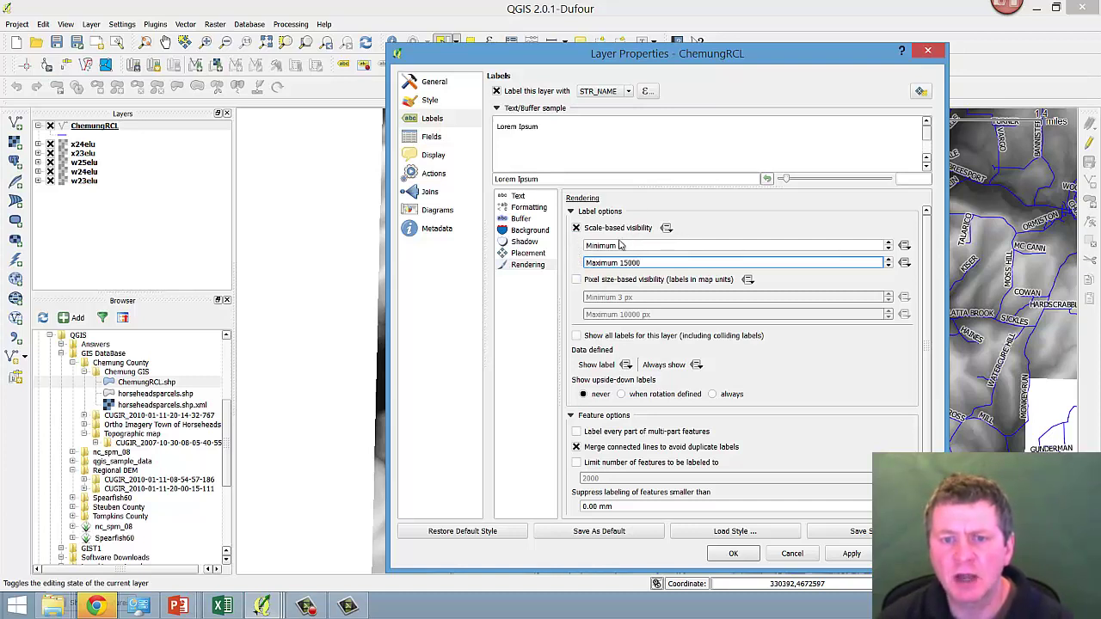
left_click(732, 553)
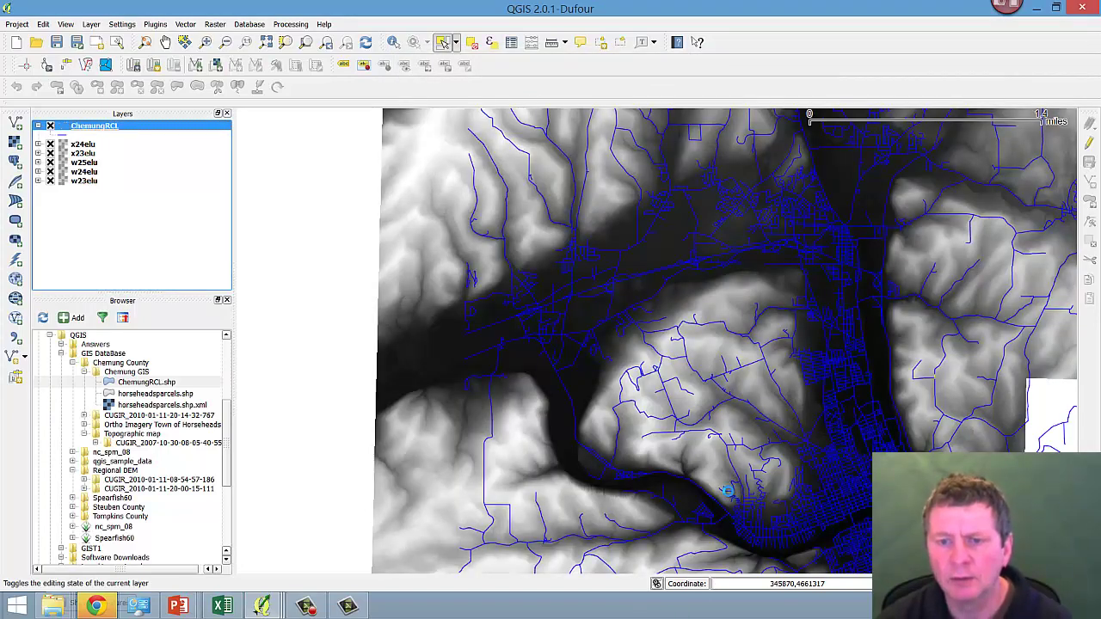
Zoom to about 2,000-foot scale so labels like Harris Hill and Northcrest reappear
scroll(729, 497, "up", 1)
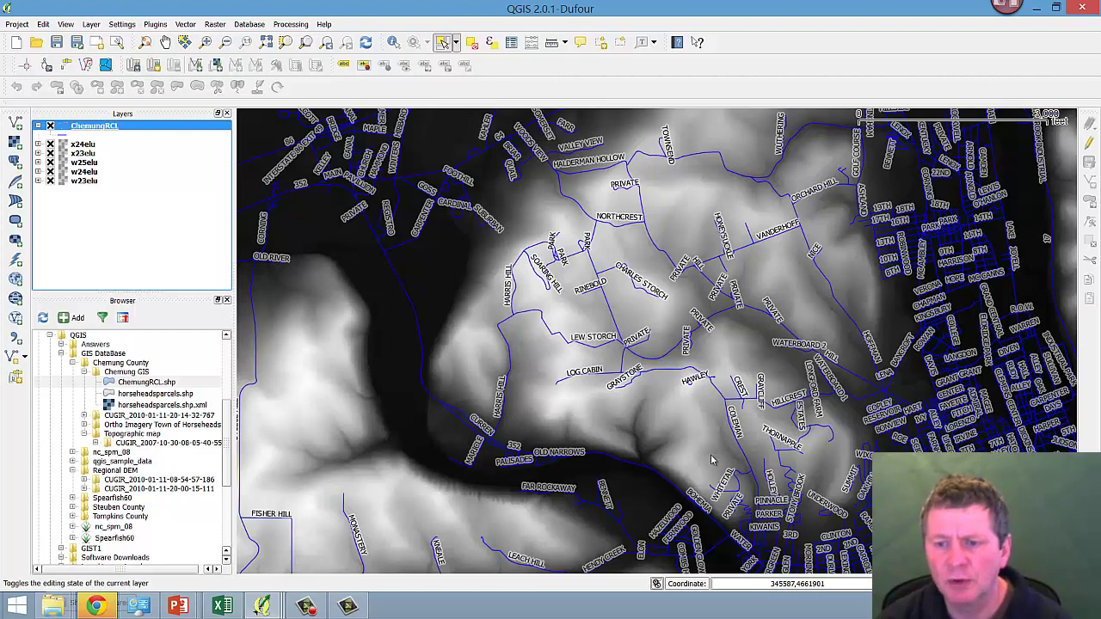
scroll(710, 456, "down", 1)
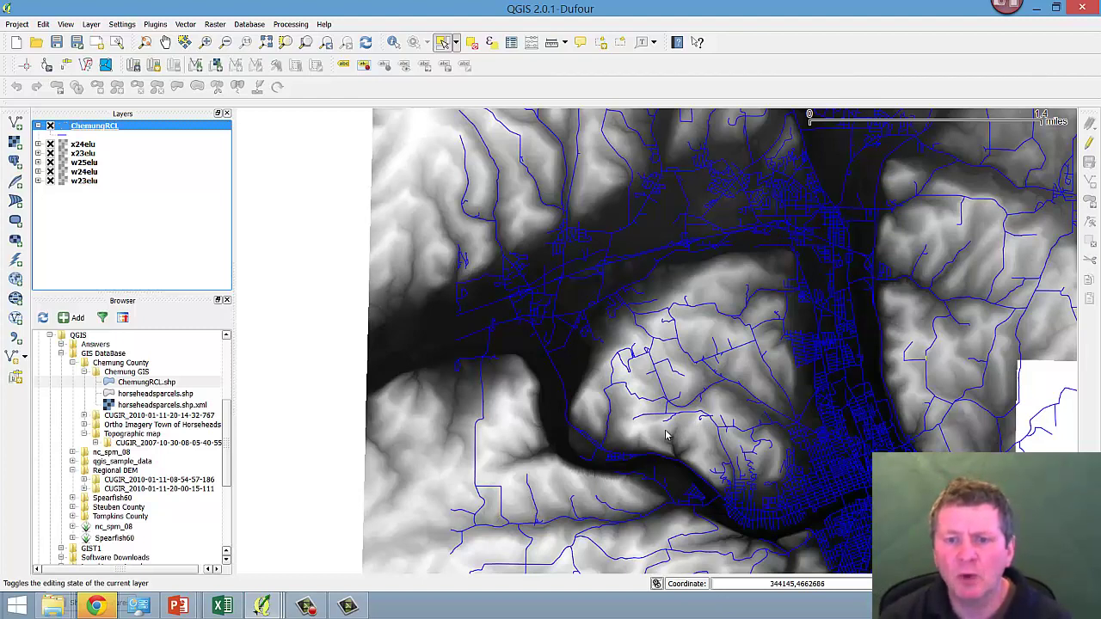
scroll(665, 435, "down", 1)
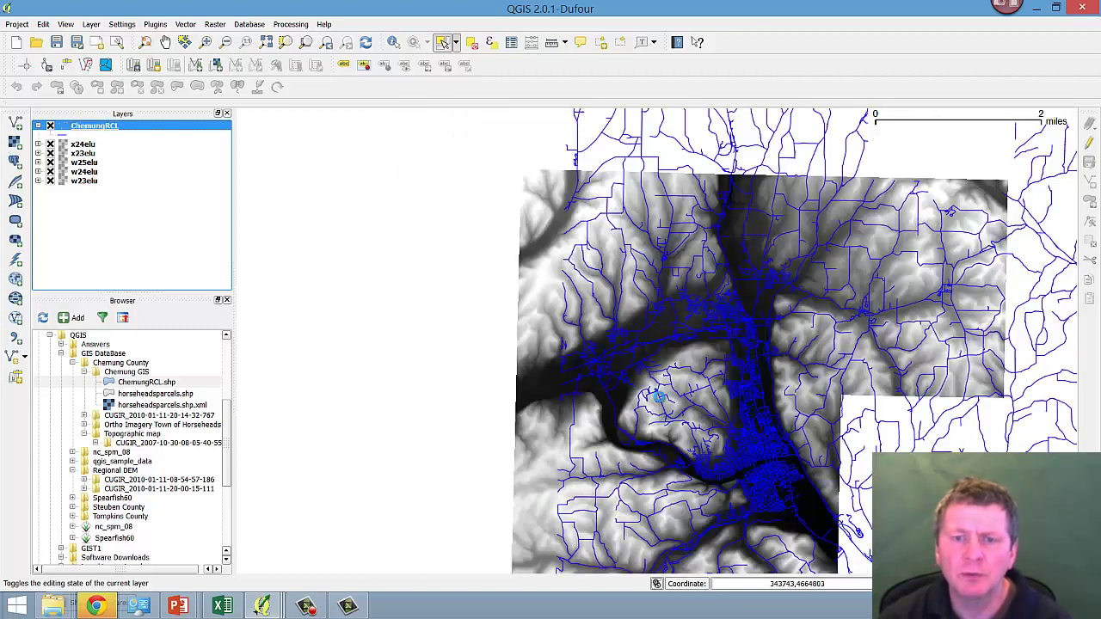
scroll(657, 395, "up", 1)
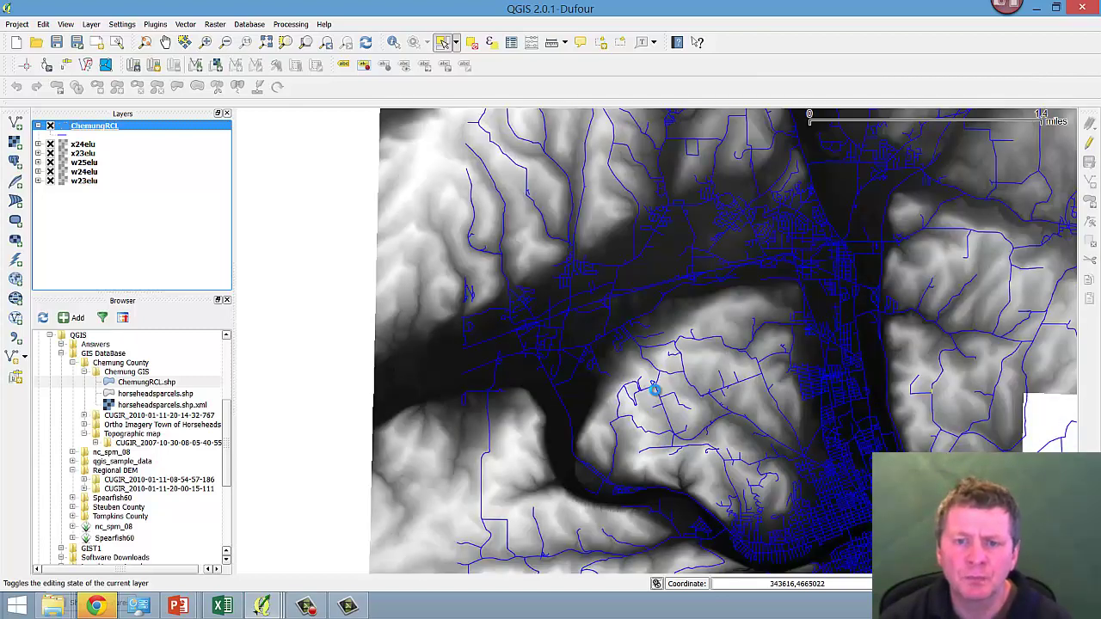
scroll(654, 390, "up", 2)
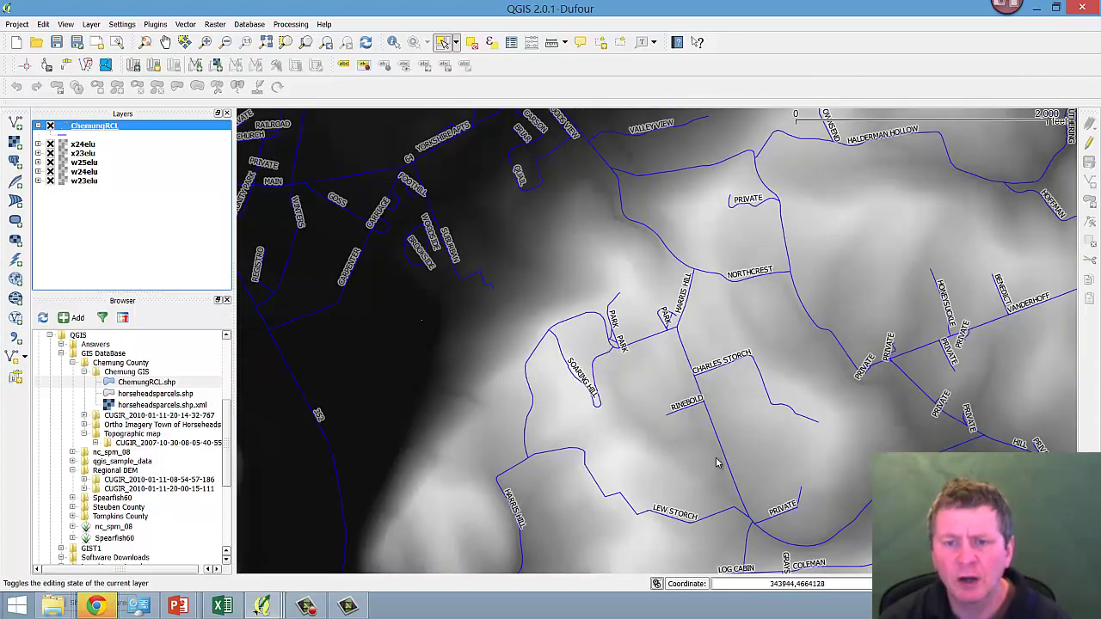
scroll(717, 463, "up", 5)
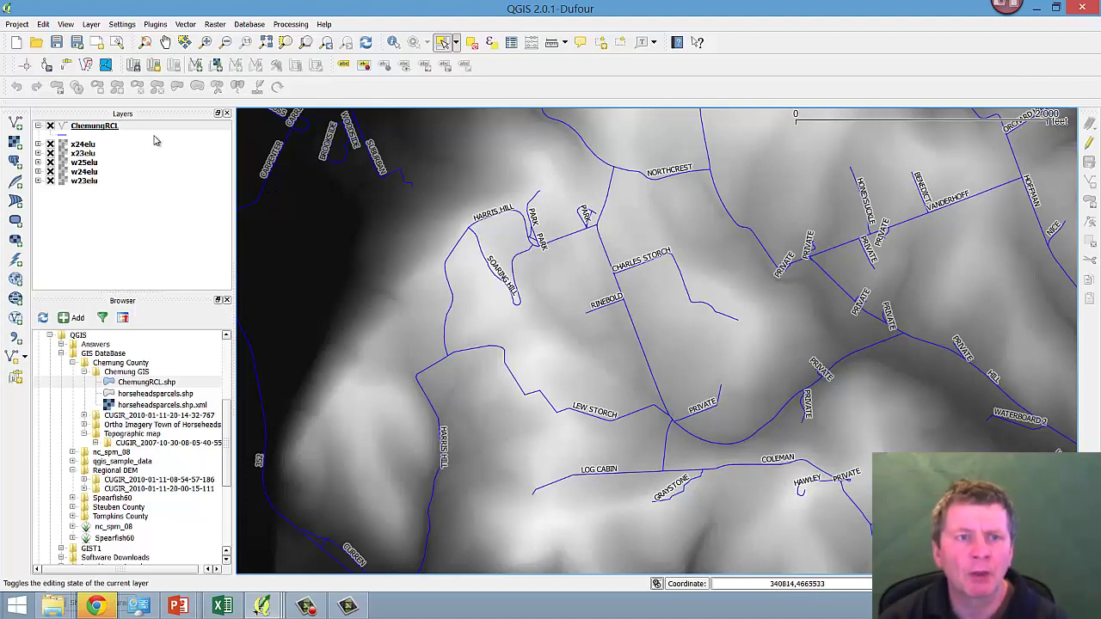
Open the expression editor for the ChemungRCL label field
right_click(104, 129)
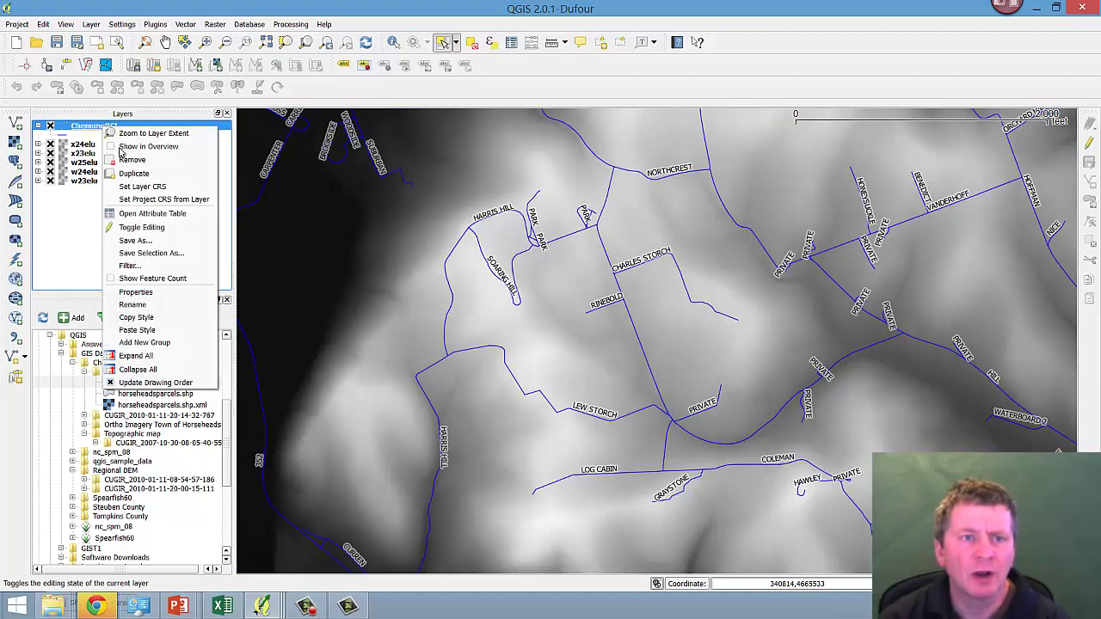
left_click(142, 293)
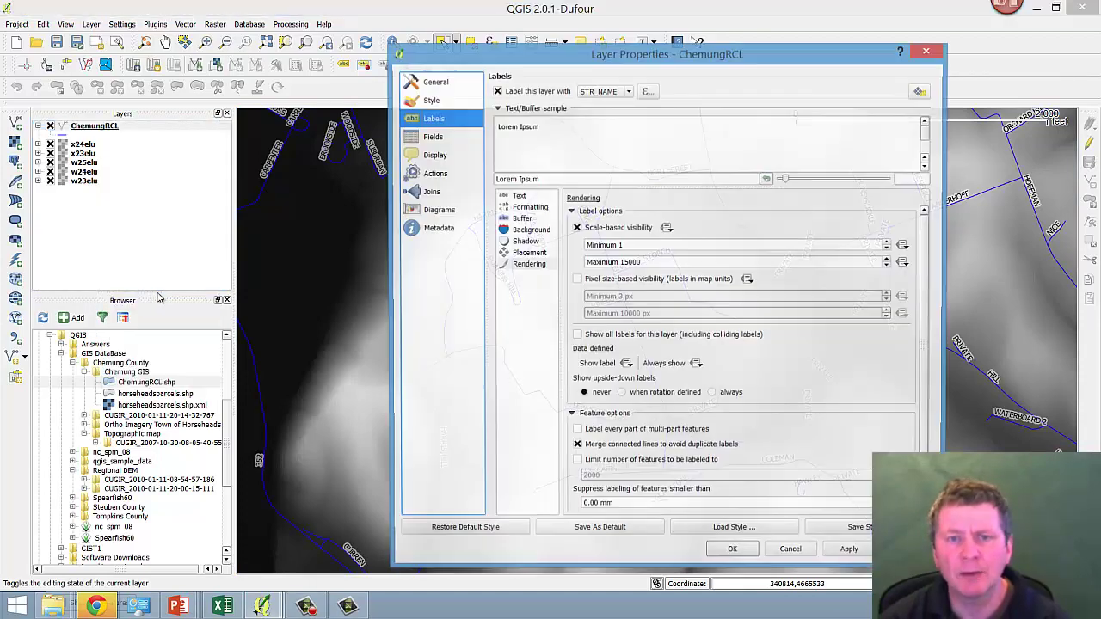
left_click_drag(544, 55, 496, 39)
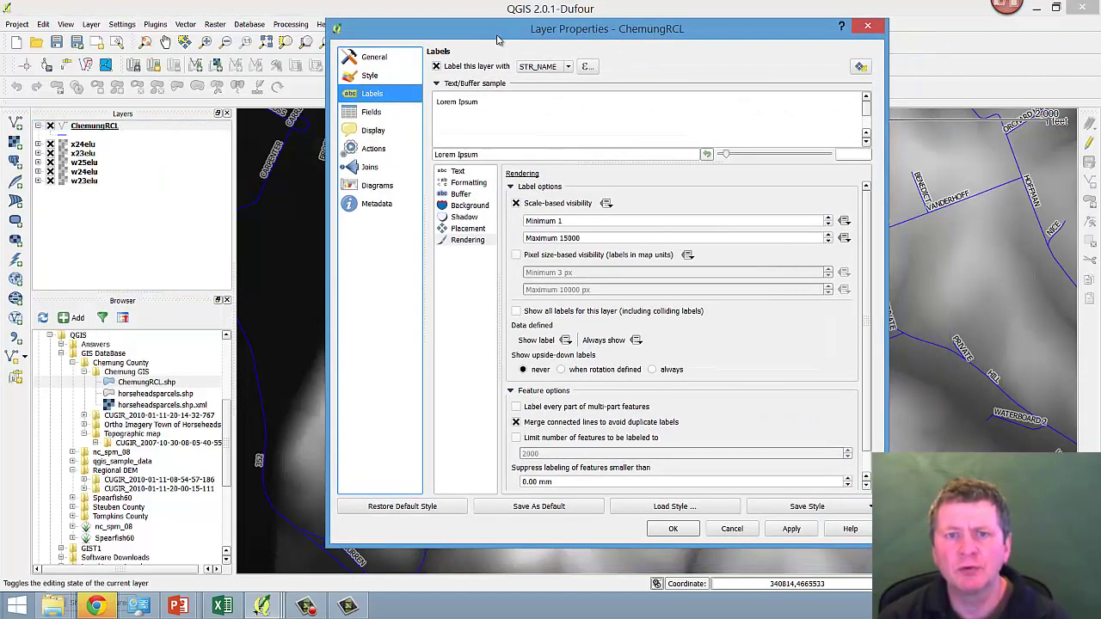
left_click(585, 67)
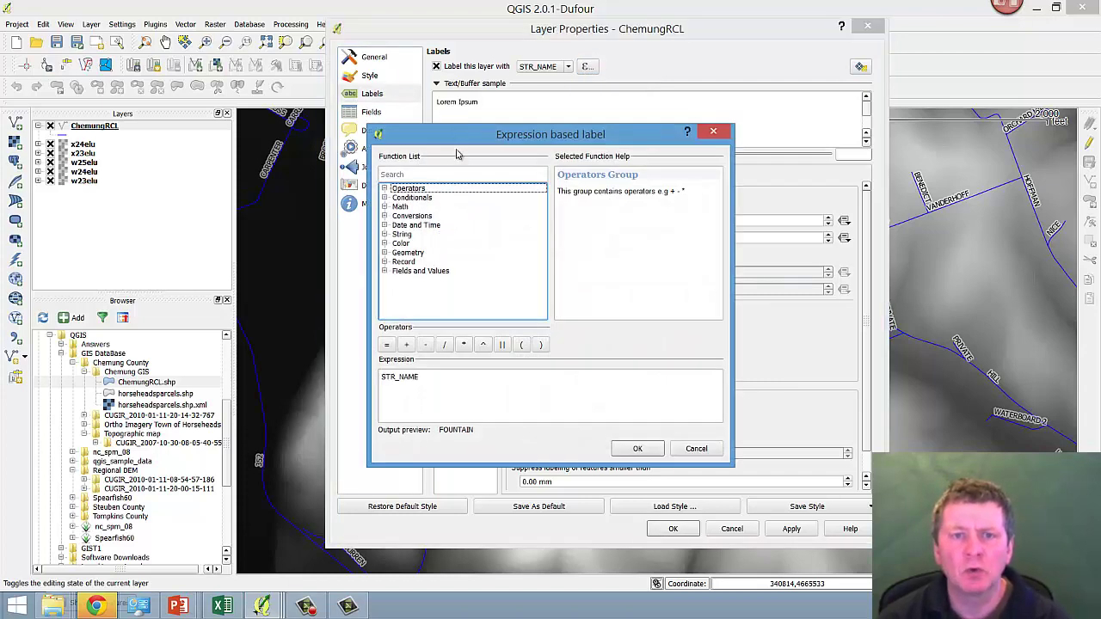
left_click_drag(484, 134, 596, 124)
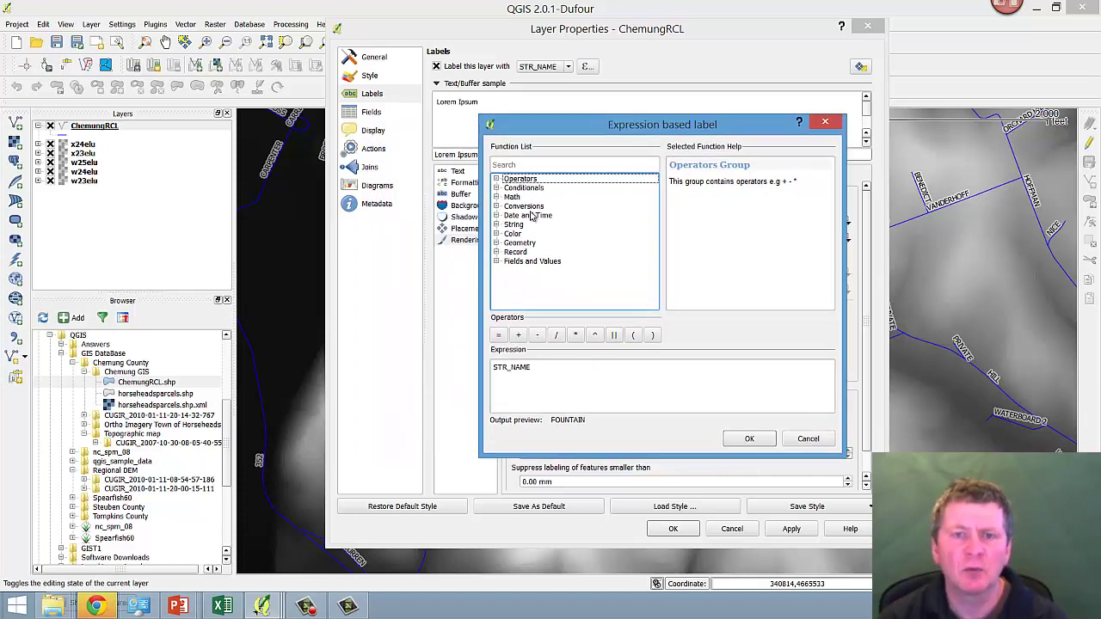
Expand the Operators, Conditionals and Math function groups to find CASE
left_click(496, 178)
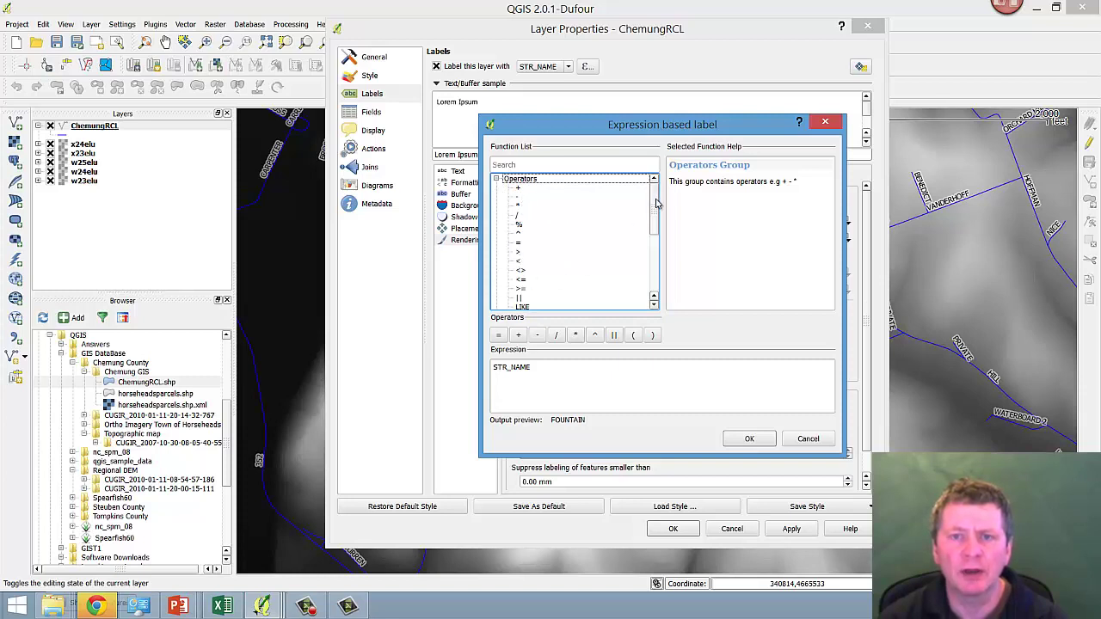
left_click_drag(656, 203, 654, 236)
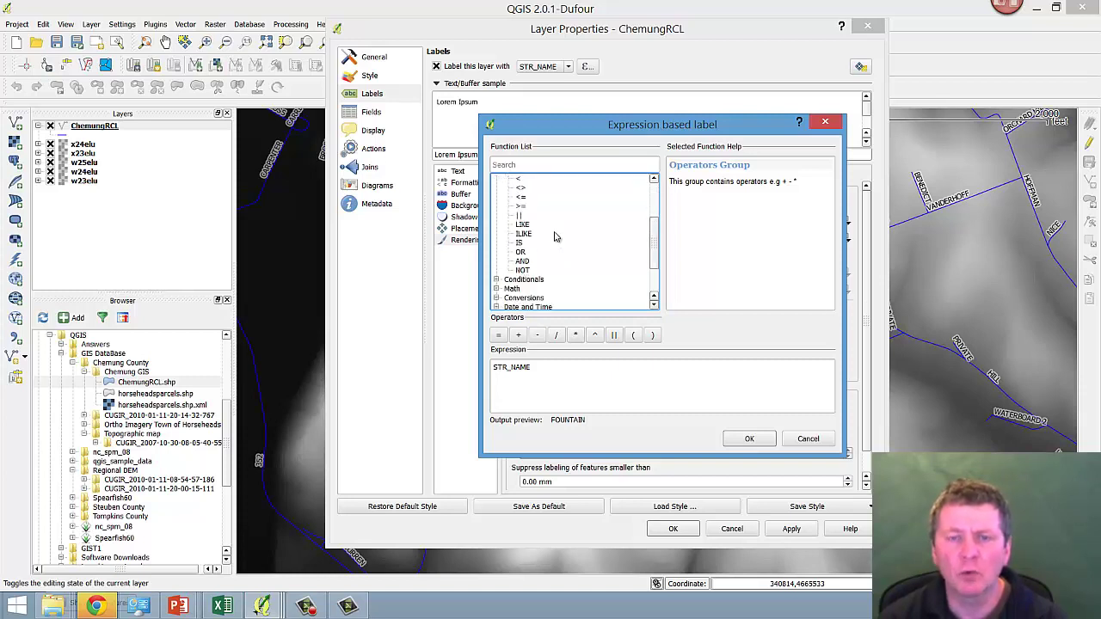
left_click_drag(659, 229, 660, 247)
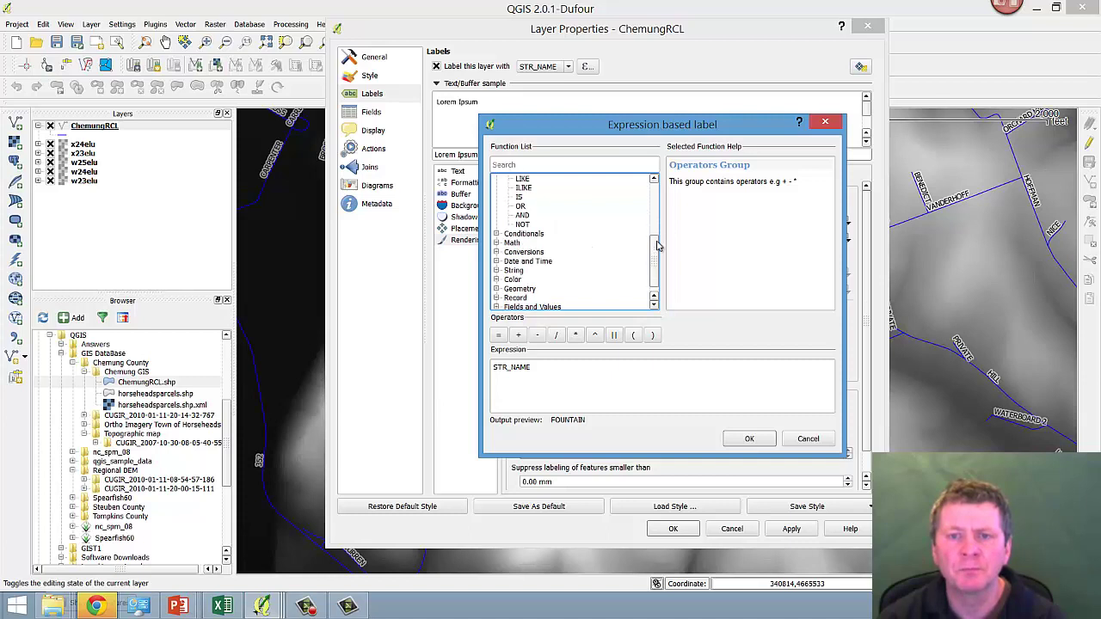
left_click(496, 235)
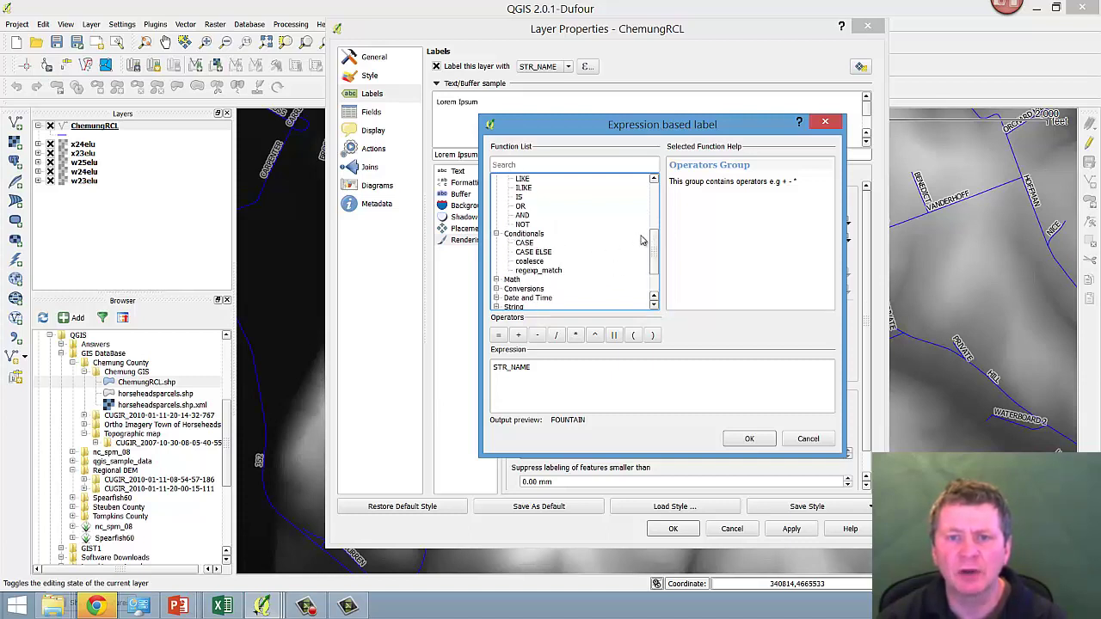
left_click_drag(652, 244, 656, 265)
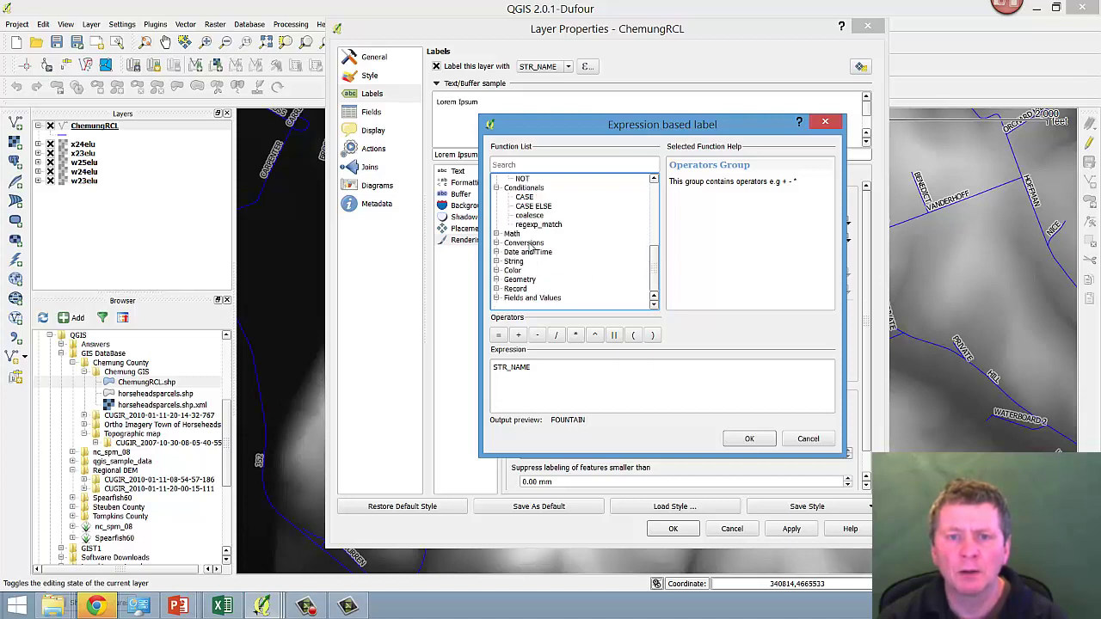
left_click(496, 234)
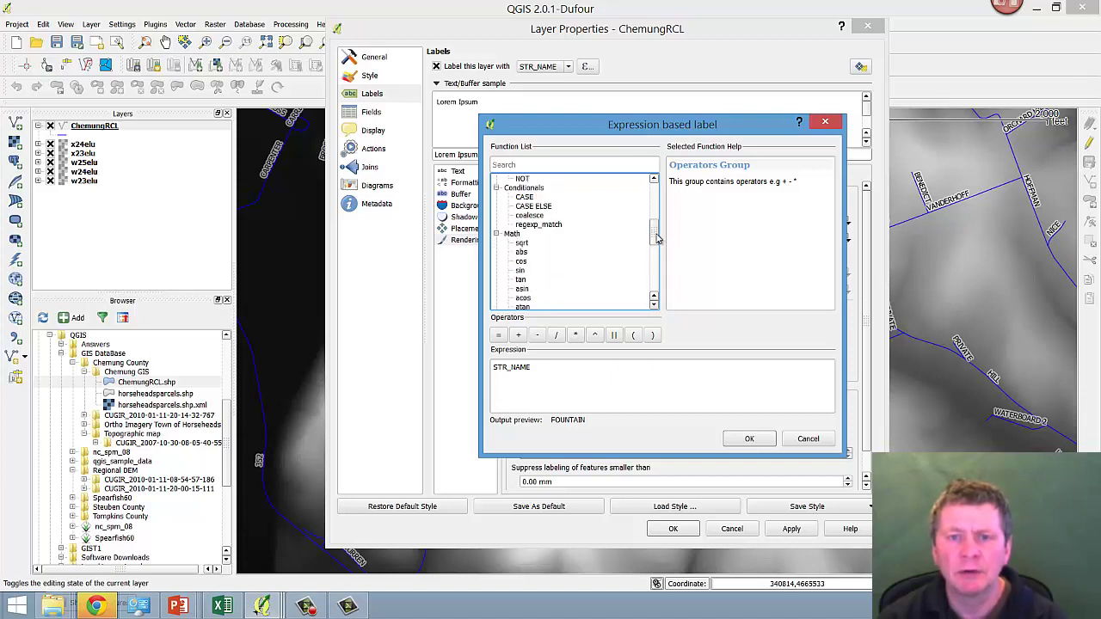
mouse_move(659, 241)
left_mouse_down()
mouse_move(659, 277)
mouse_move(663, 204)
mouse_move(652, 249)
left_mouse_up()
left_click(496, 234)
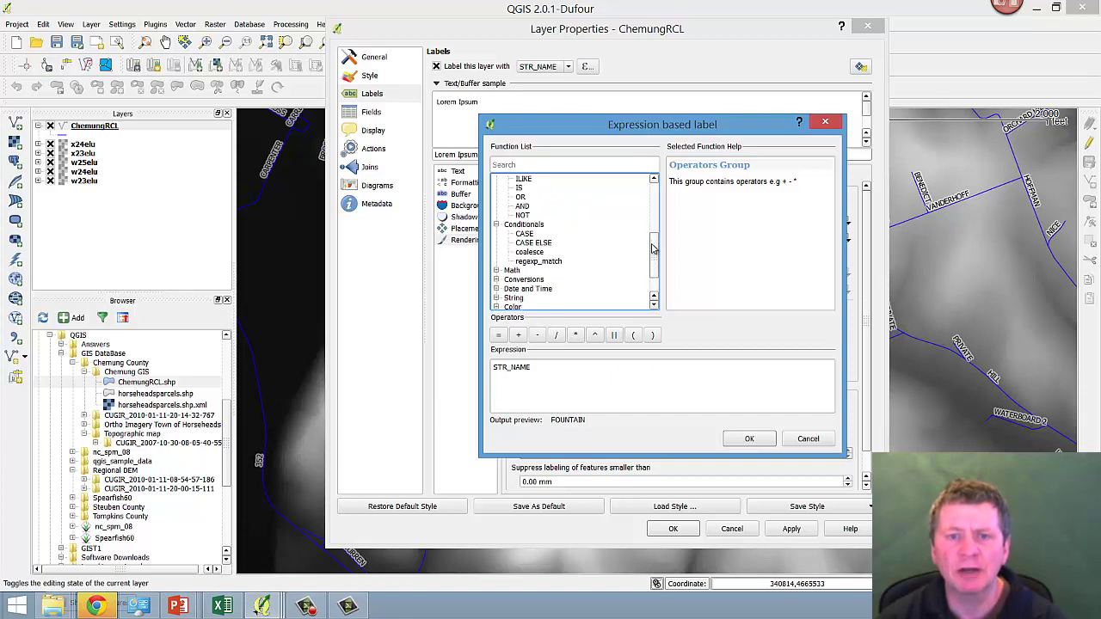
Insert the CASE ELSE template ahead of STR_NAME and read its help text
double_click(533, 243)
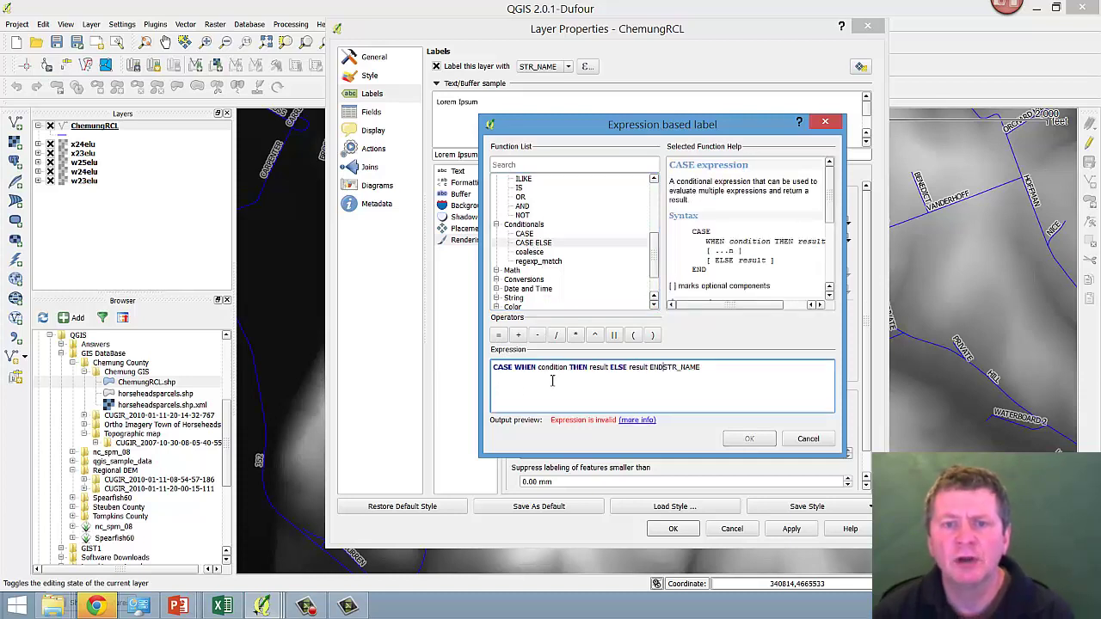
mouse_move(535, 382)
mouse_move(830, 209)
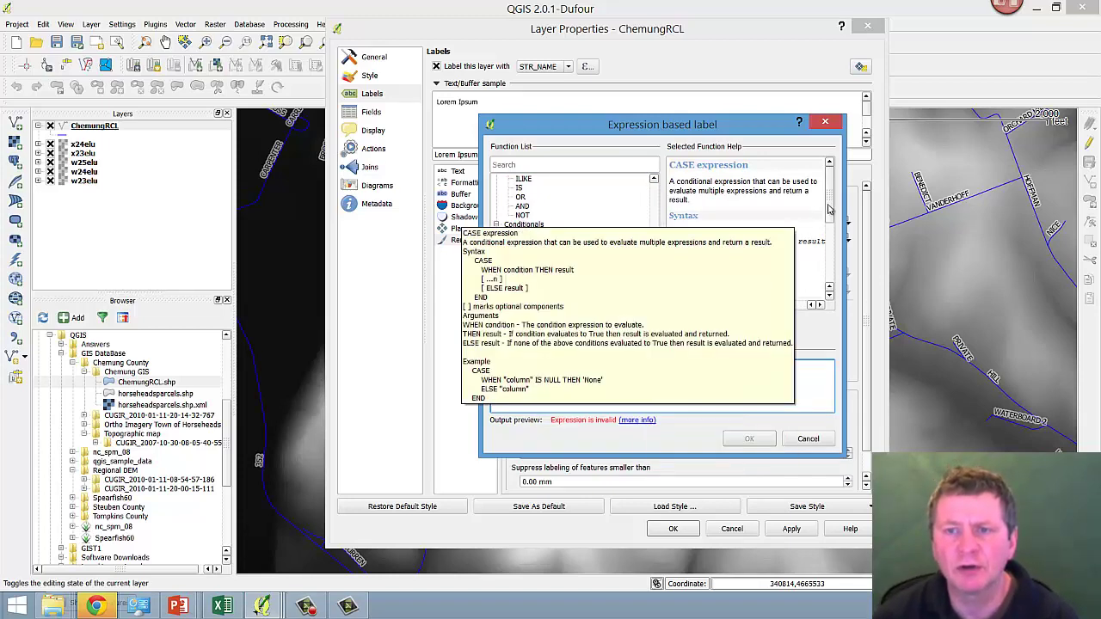
scroll(724, 193, "down", 3)
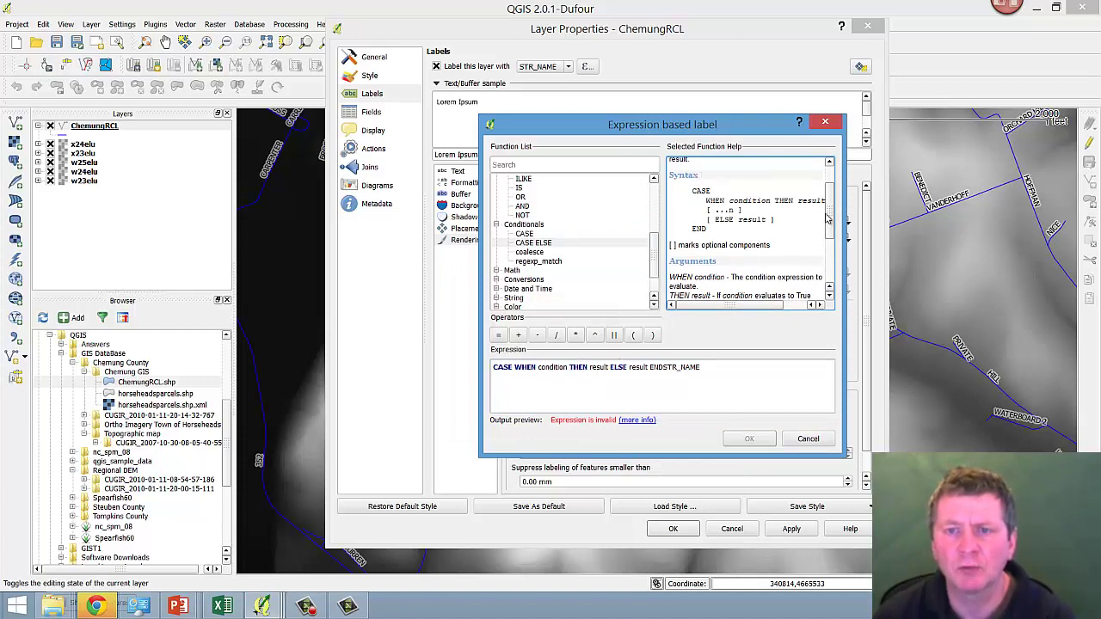
scroll(828, 220, "down", 3)
scroll(828, 226, "up", 2)
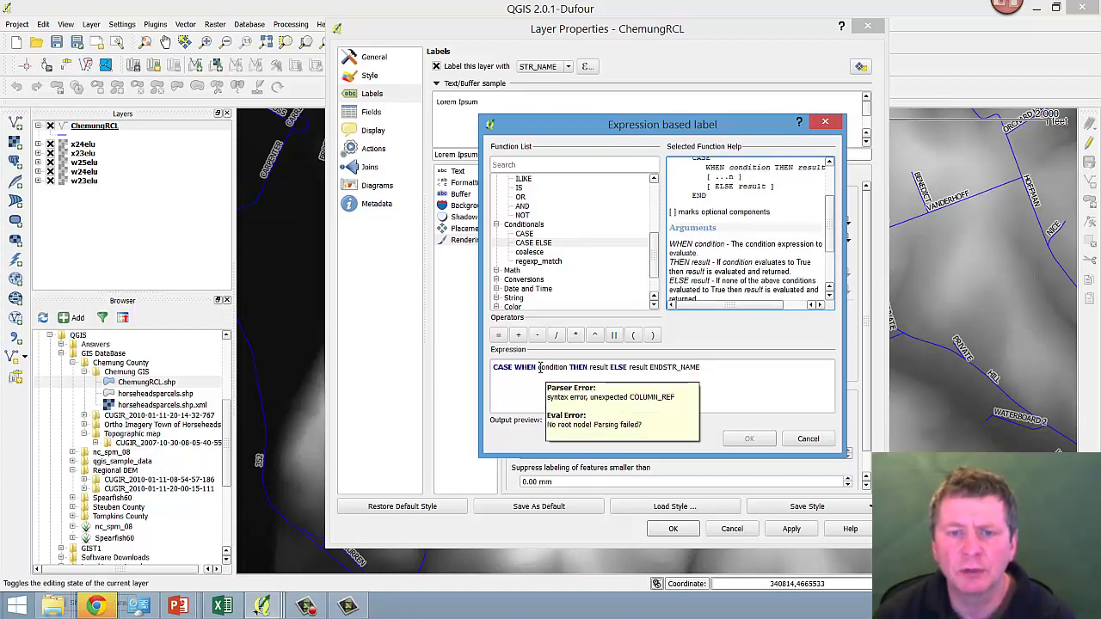
left_click(539, 368)
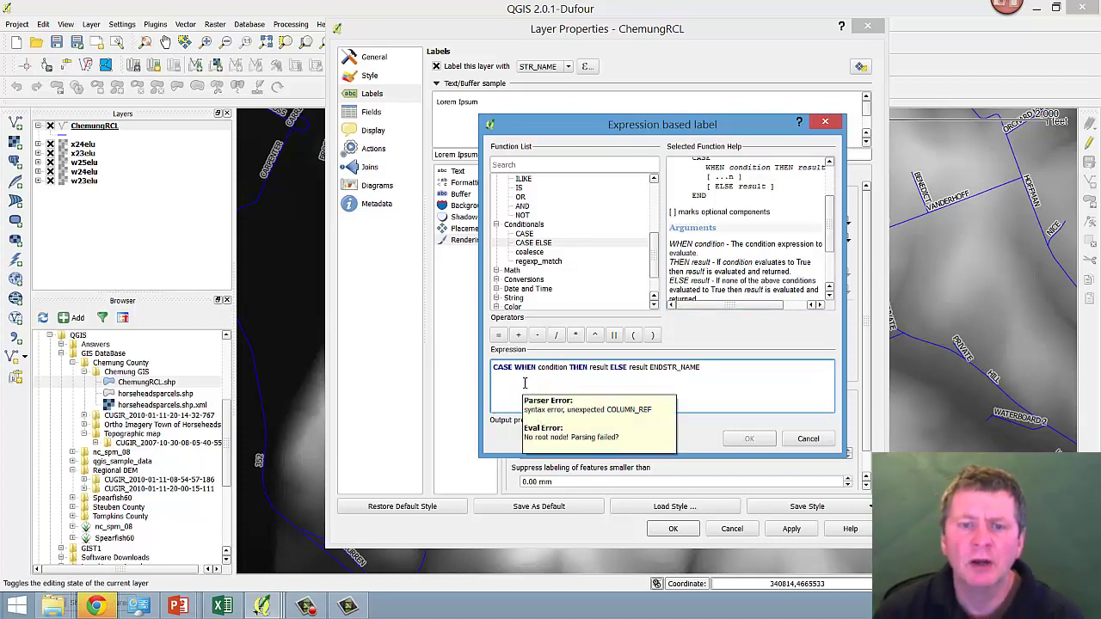
left_click(656, 250)
left_click_drag(656, 256, 656, 272)
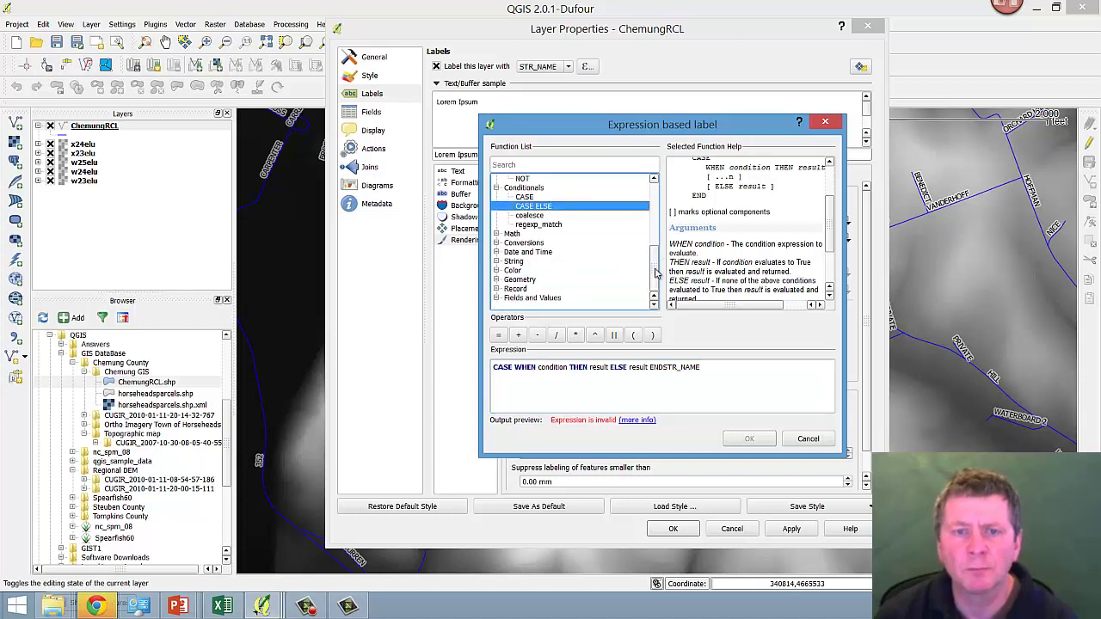
Add the "STR_NAME" field and the = operator after CASE WHEN
left_click(568, 298)
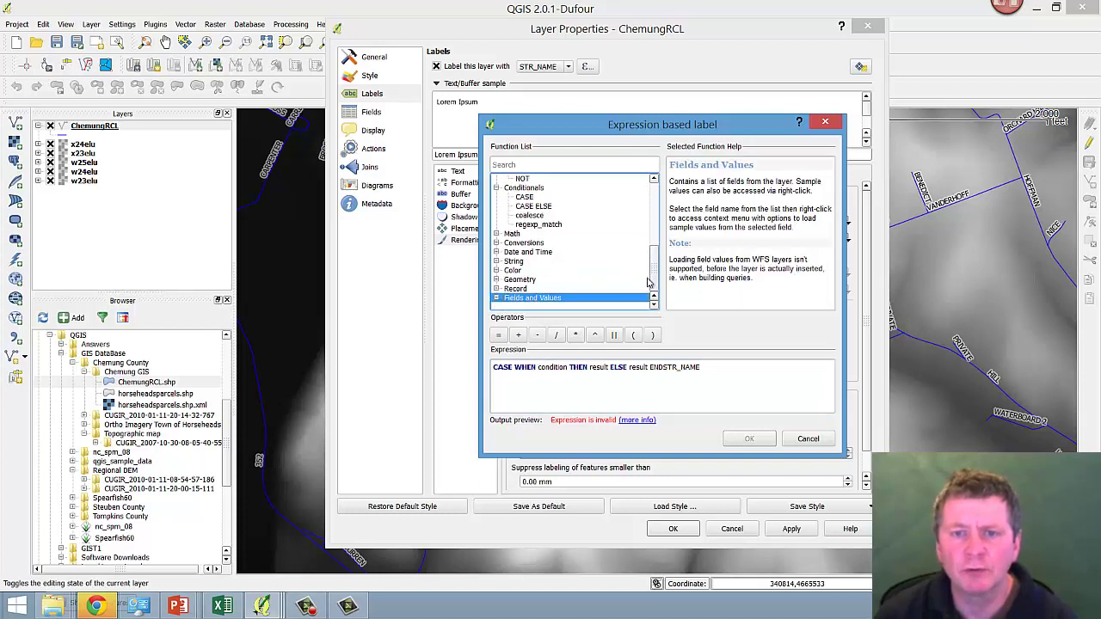
left_click(495, 298)
left_click_drag(653, 236, 641, 275)
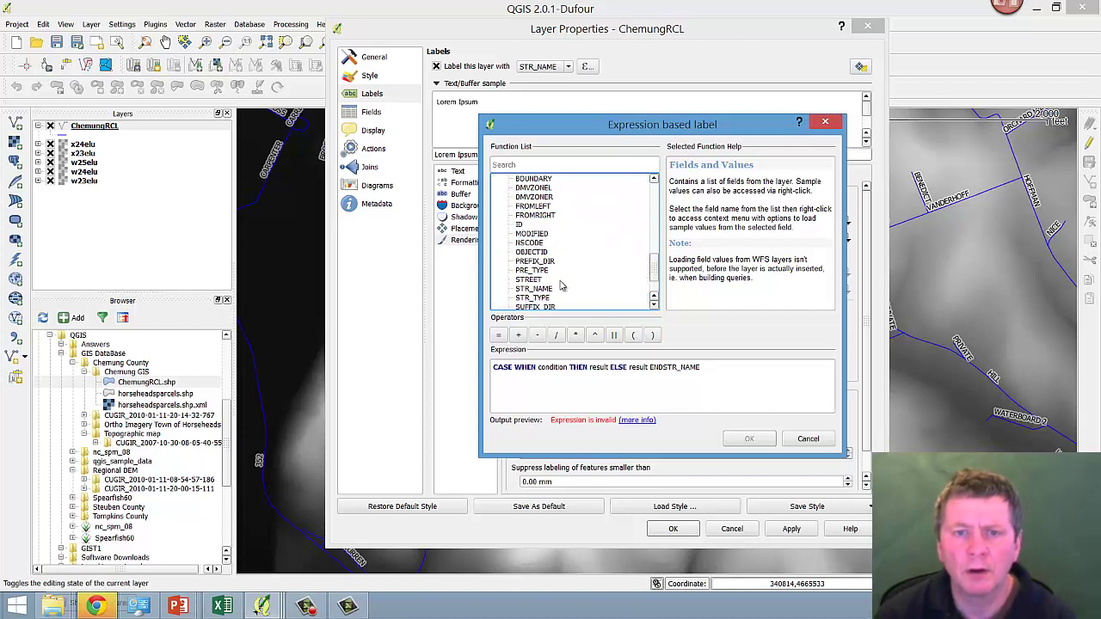
double_click(529, 289)
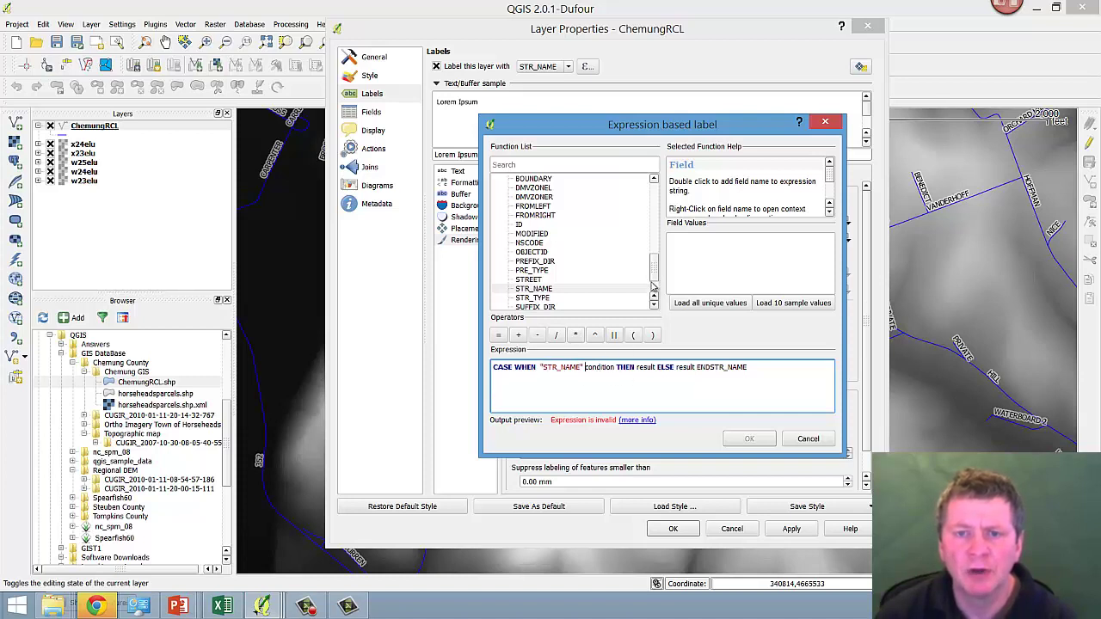
left_click_drag(655, 280, 657, 215)
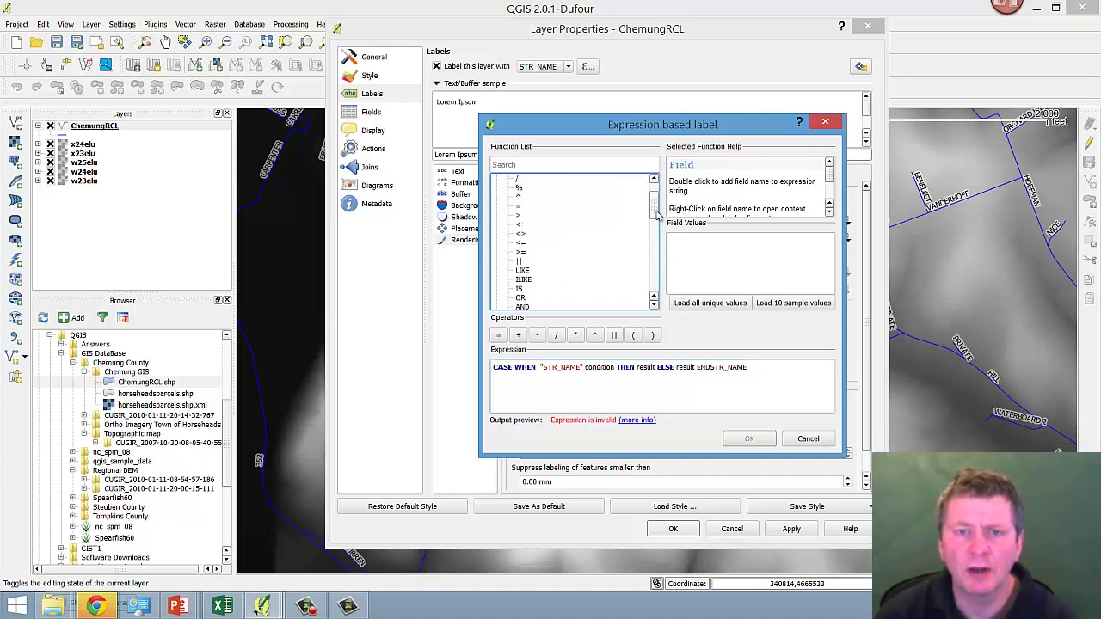
double_click(518, 206)
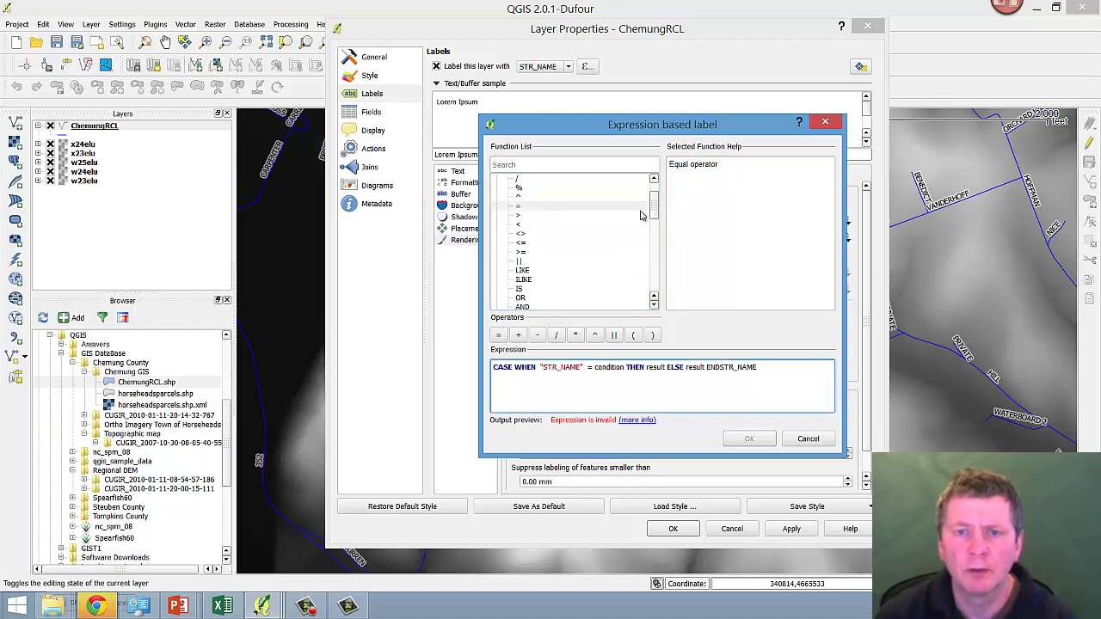
left_click_drag(657, 197, 654, 275)
Load all unique STR_NAME values and insert 'PRIVATE' into the condition
left_click(531, 253)
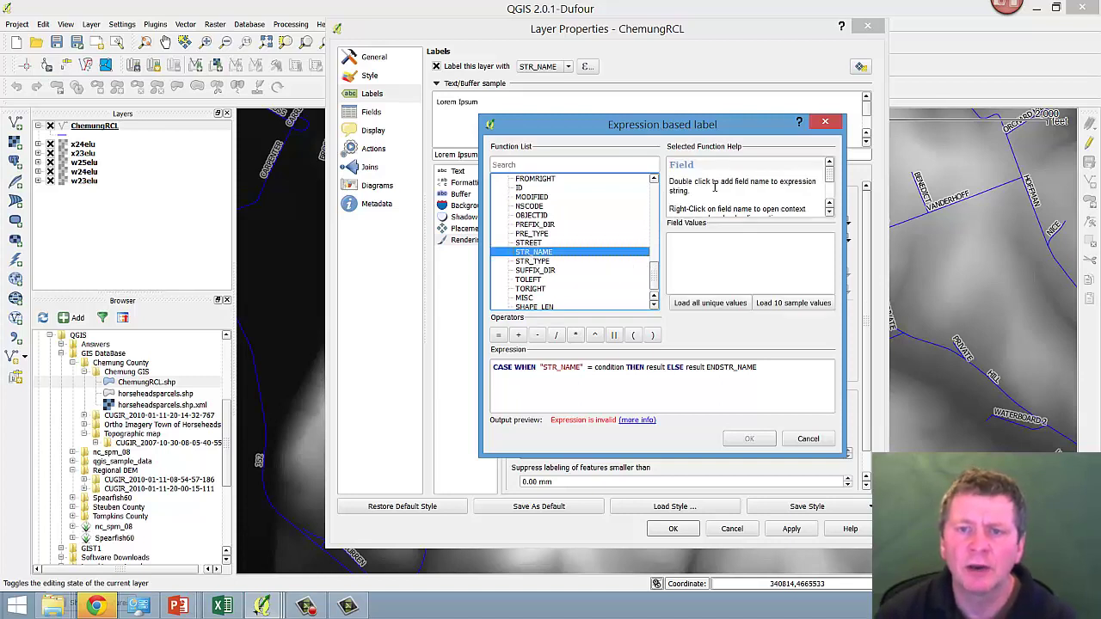
left_click(728, 304)
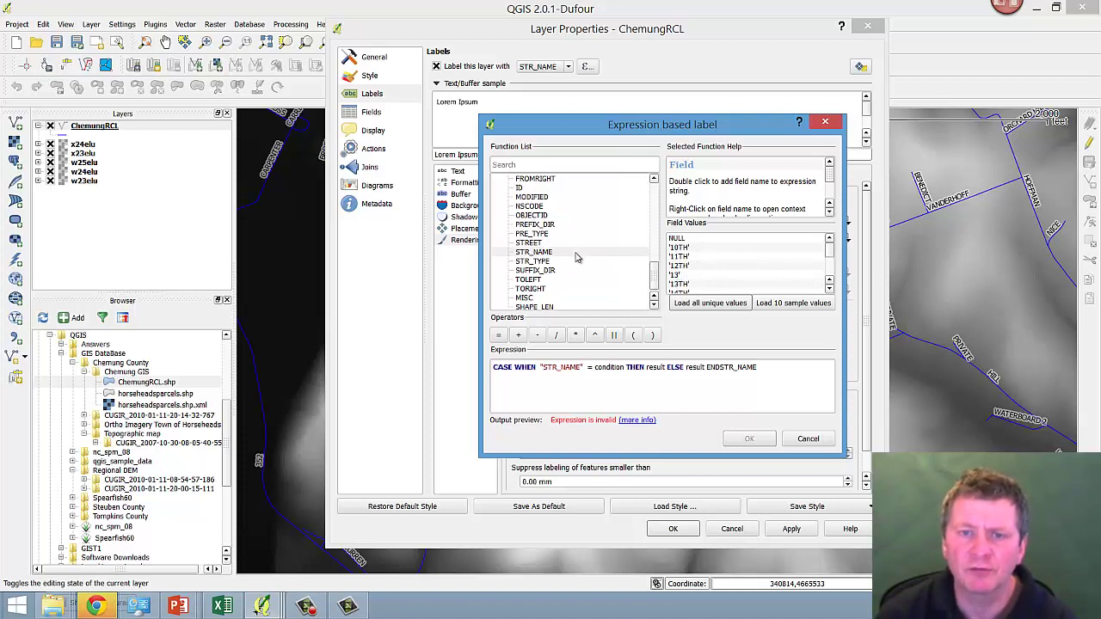
left_click_drag(830, 251, 831, 265)
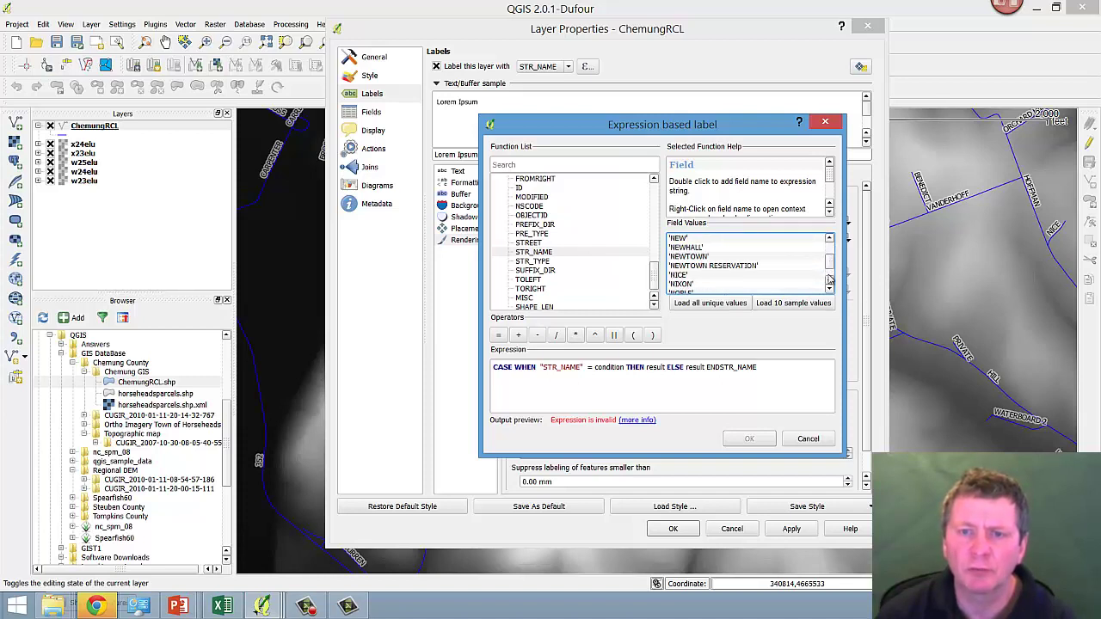
scroll(832, 285, "down", 5)
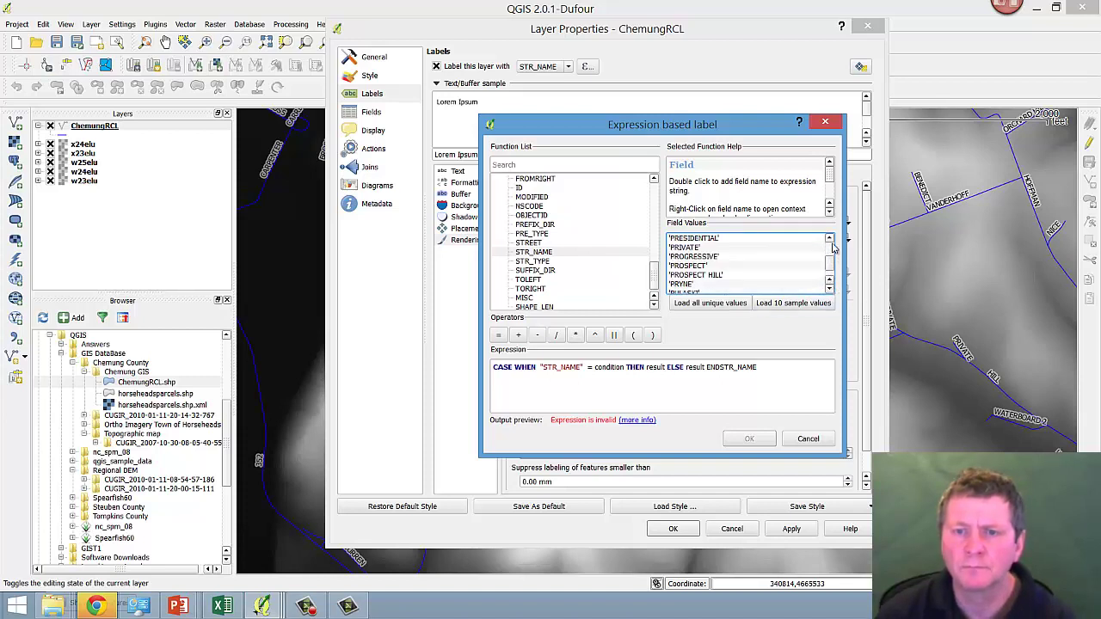
double_click(680, 249)
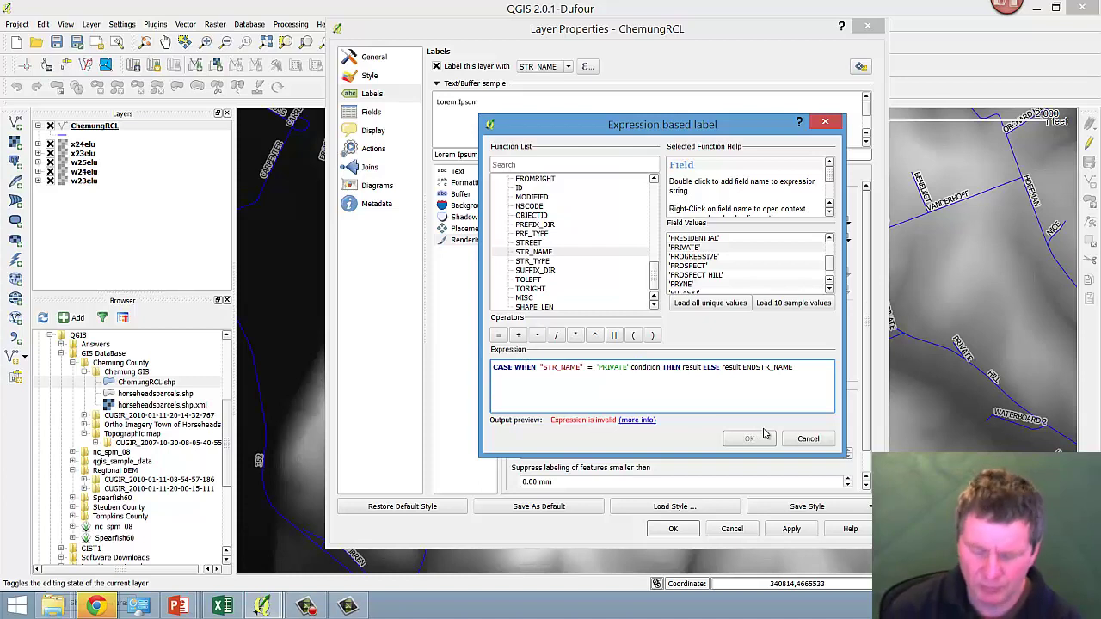
Set the THEN result to NULL and the ELSE result to "STR_NAME"
key("Delete")
key("Delete")
key("Delete")
key("Delete")
key("Delete")
key("Delete")
key("Delete")
key("Delete")
key("Delete")
key("Delete")
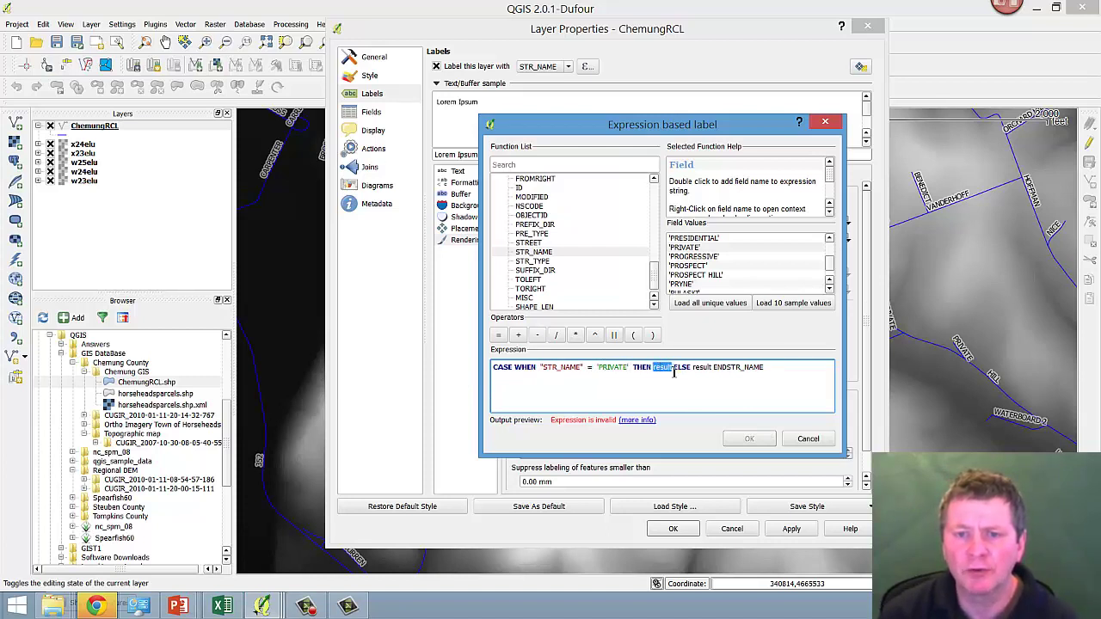
left_click_drag(831, 269, 832, 243)
double_click(700, 241)
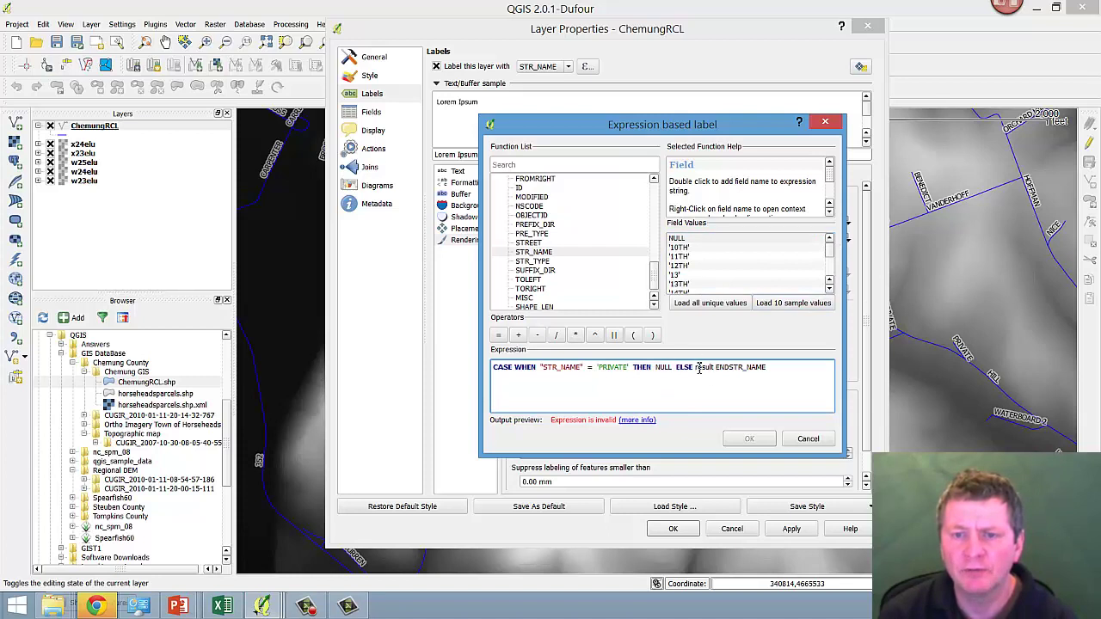
mouse_move(700, 367)
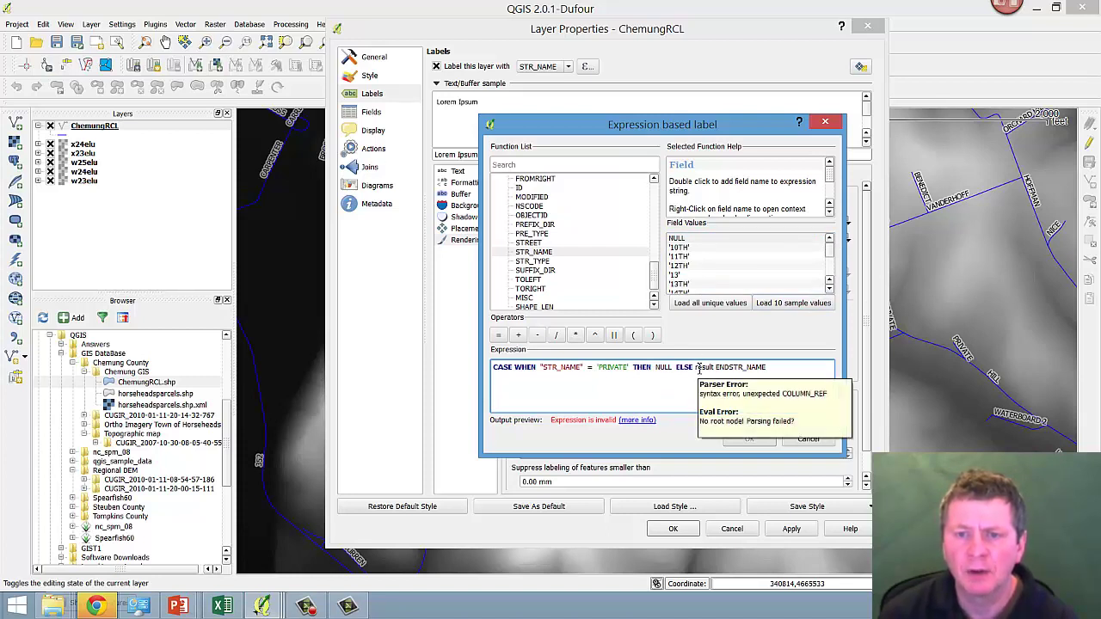
left_click_drag(696, 369, 715, 371)
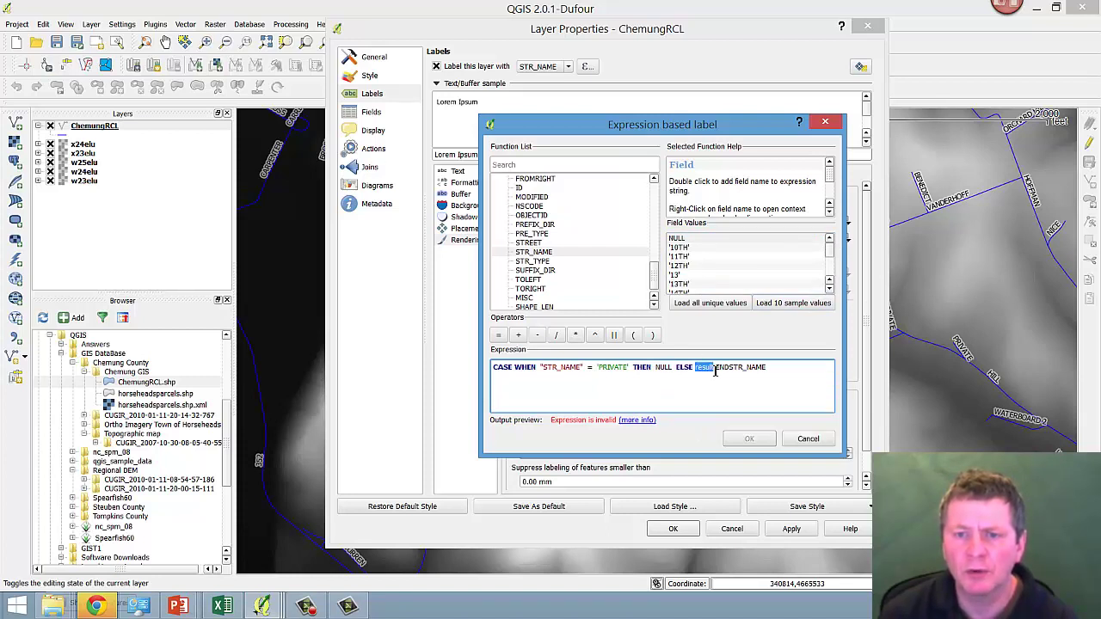
key("Delete")
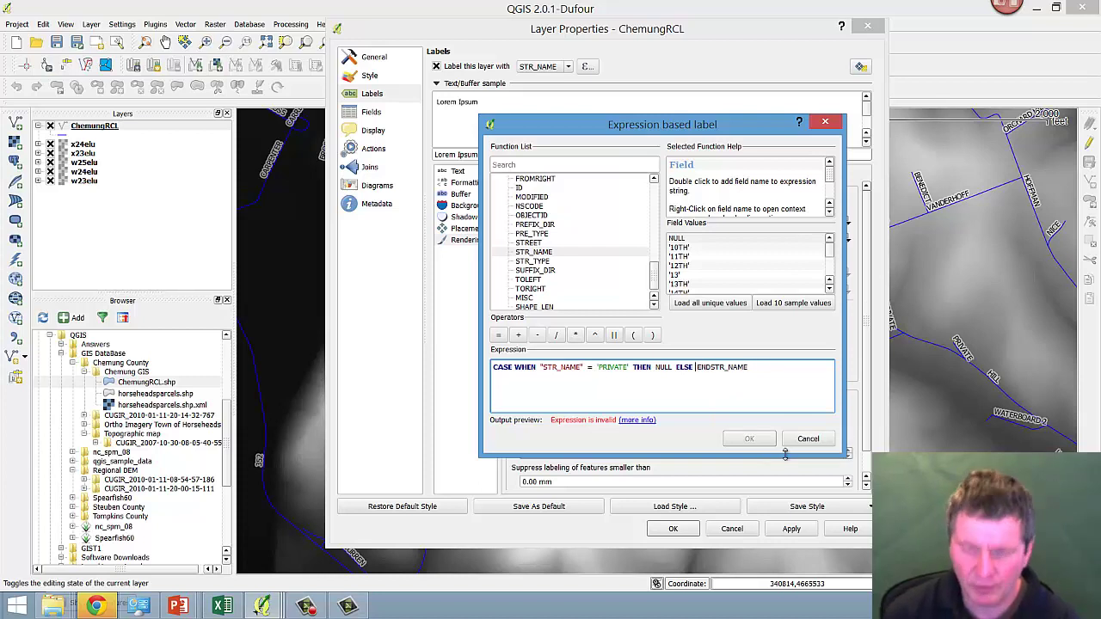
double_click(527, 252)
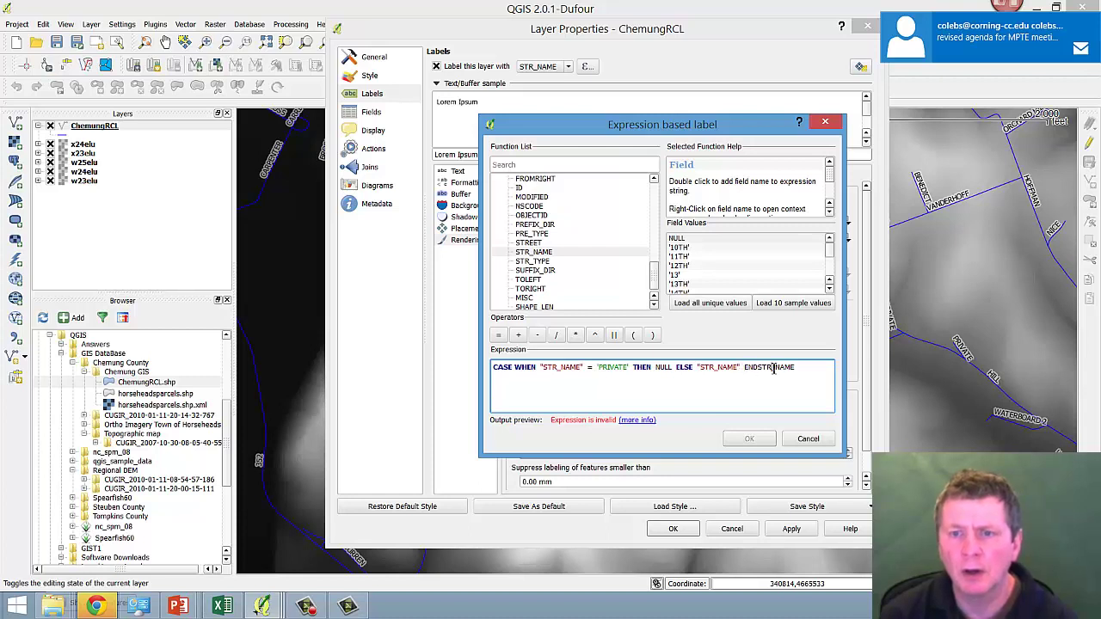
Remove the stray characters and end the expression with END so it validates
key("BackSpace")
key("BackSpace")
key("BackSpace")
key("BackSpace")
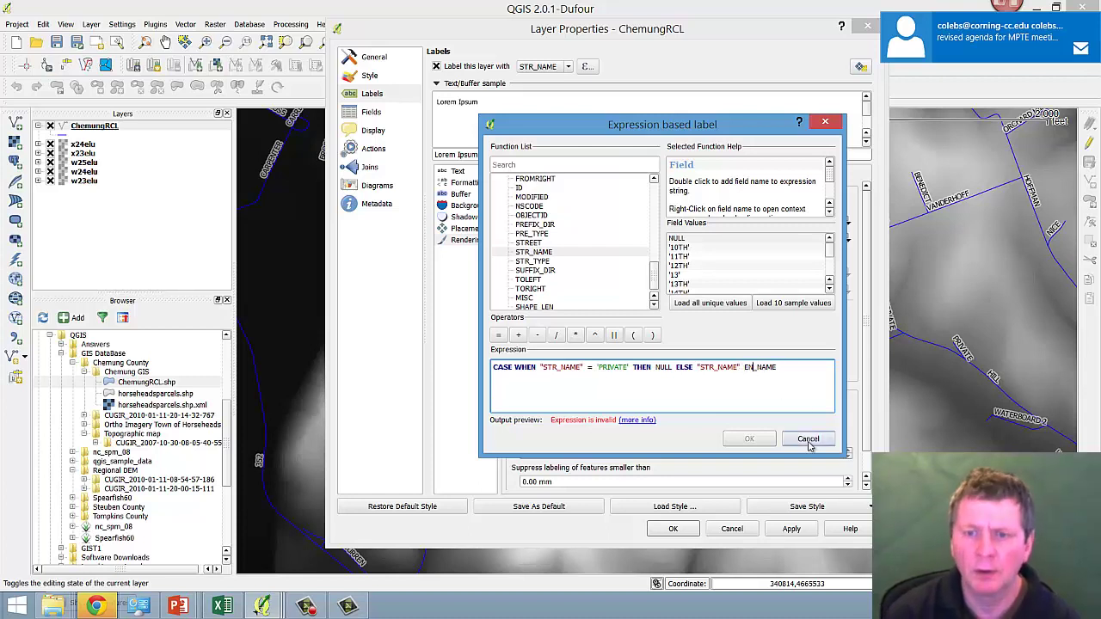
key("BackSpace")
key("BackSpace")
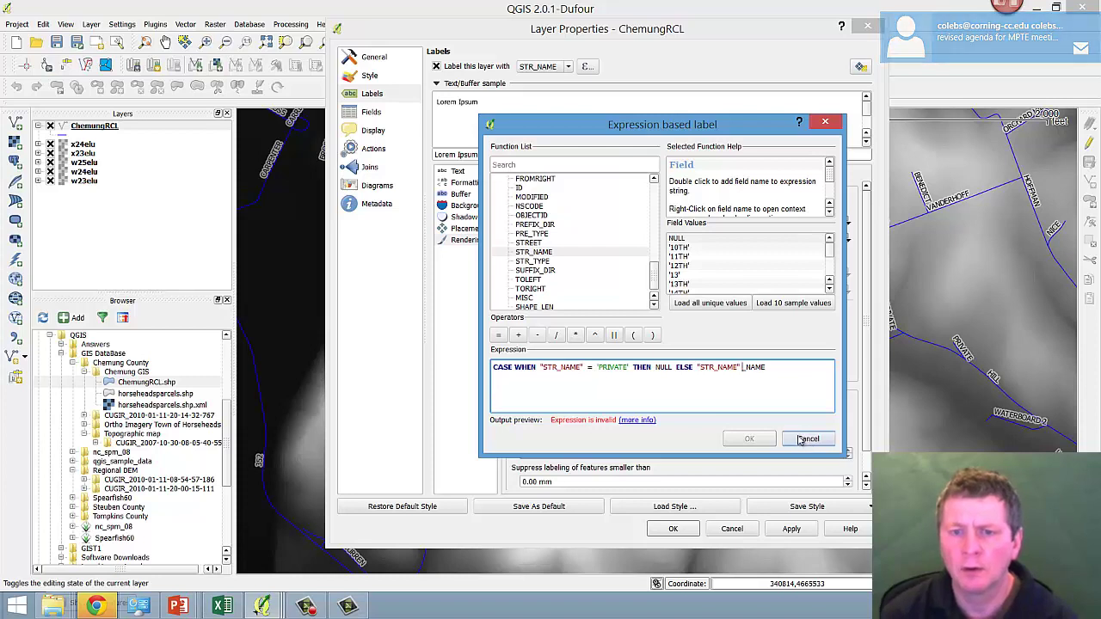
left_click(781, 392)
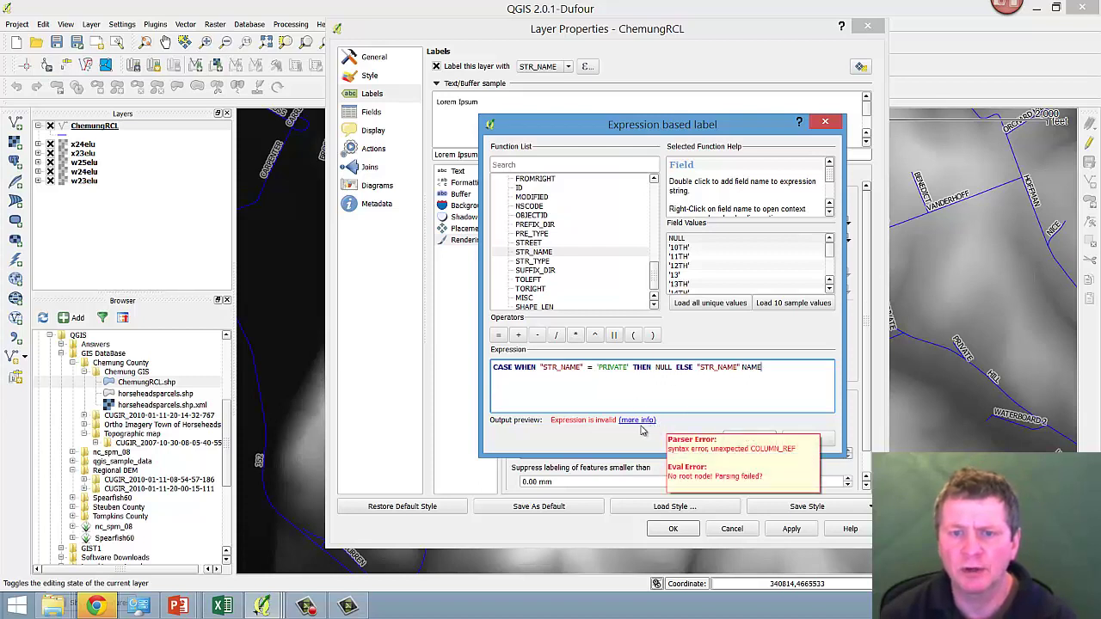
mouse_move(633, 428)
left_click(657, 368)
type("'")
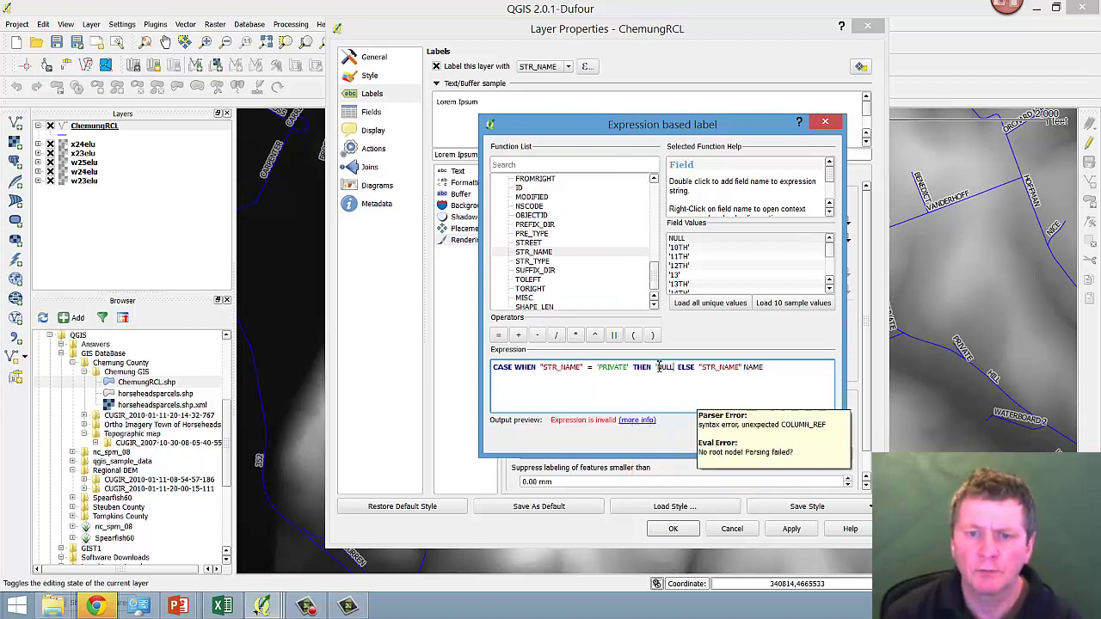
key("BackSpace")
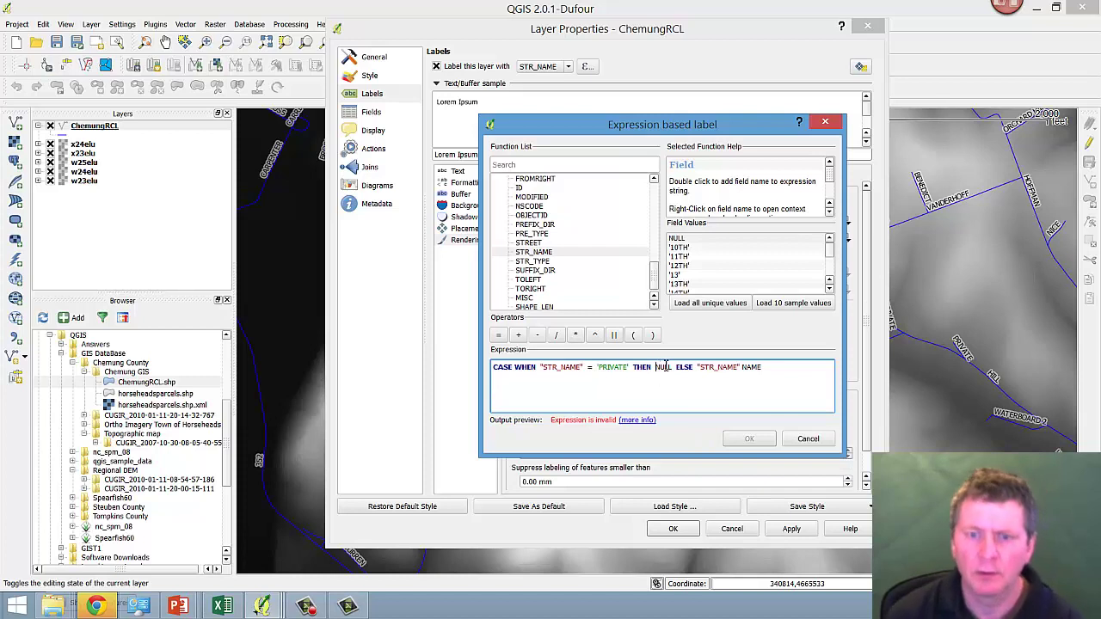
left_click_drag(762, 367, 750, 368)
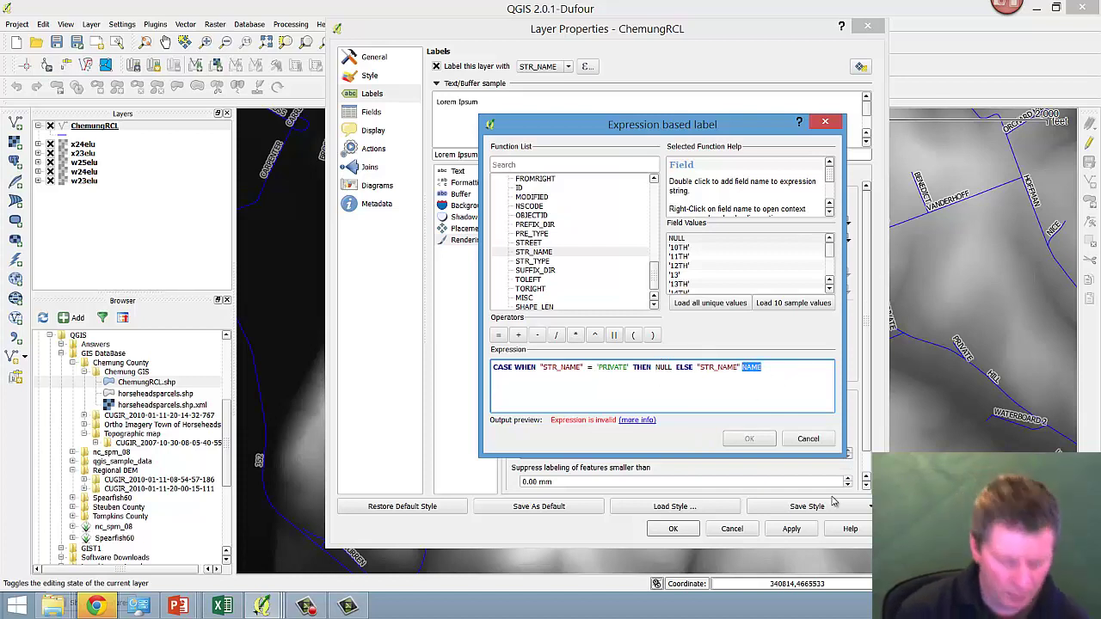
type("END")
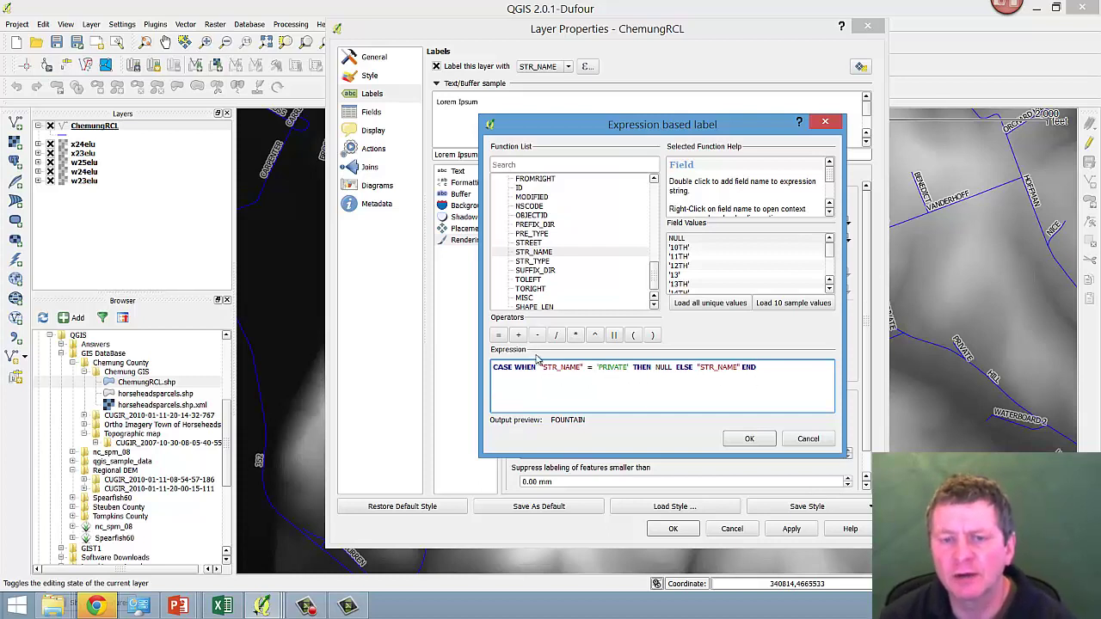
Accept the CASE label expression and apply it to the ChemungRCL layer's labelling
left_click_drag(656, 284, 650, 238)
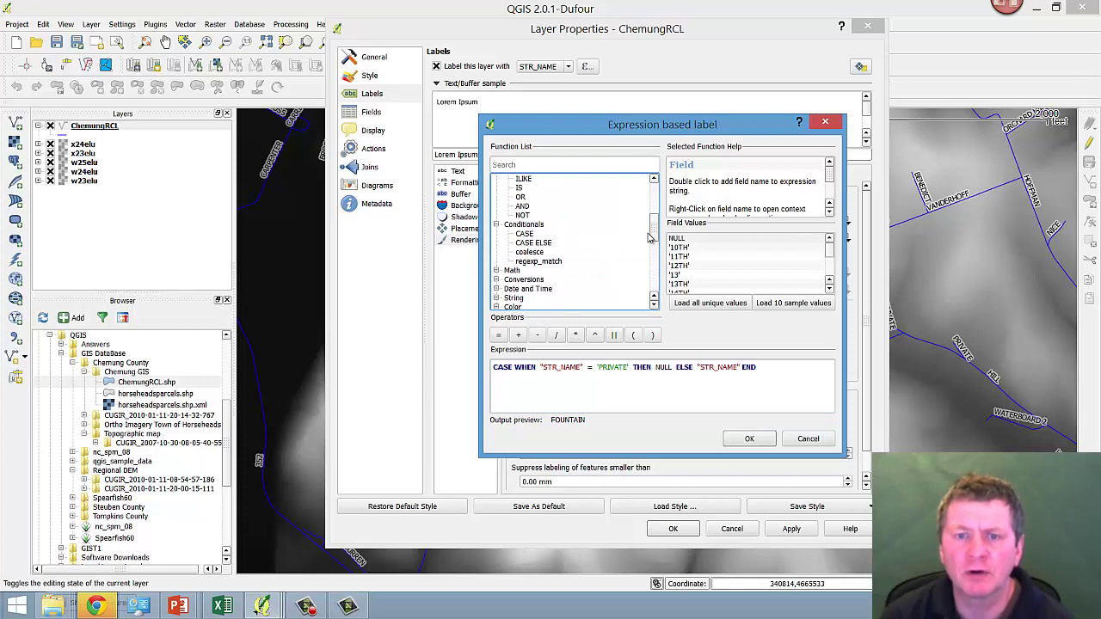
left_click(744, 438)
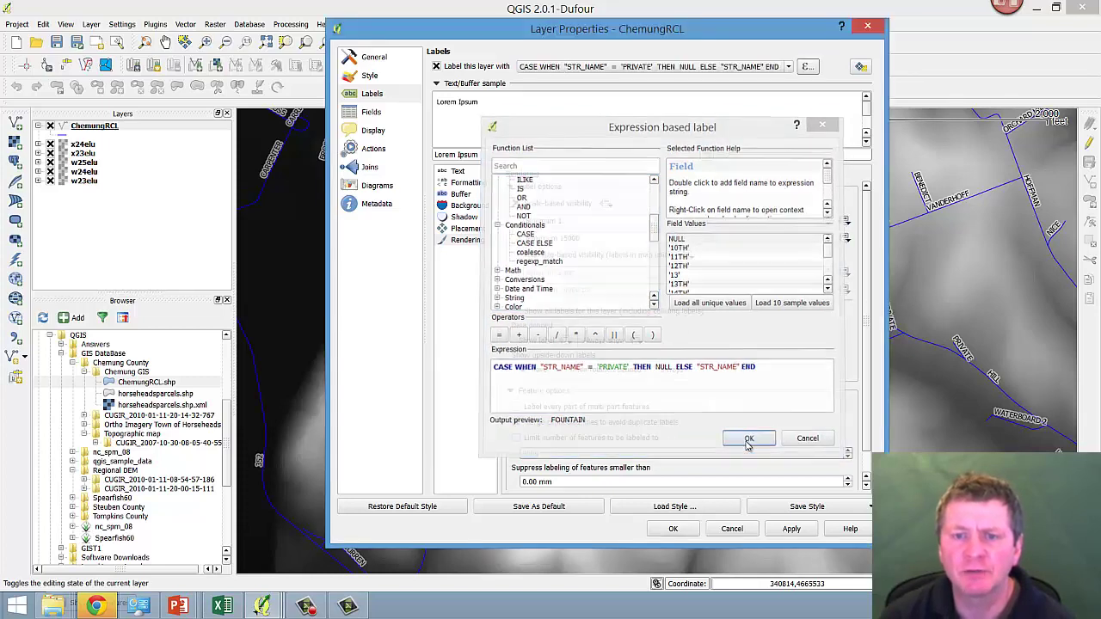
left_click(674, 529)
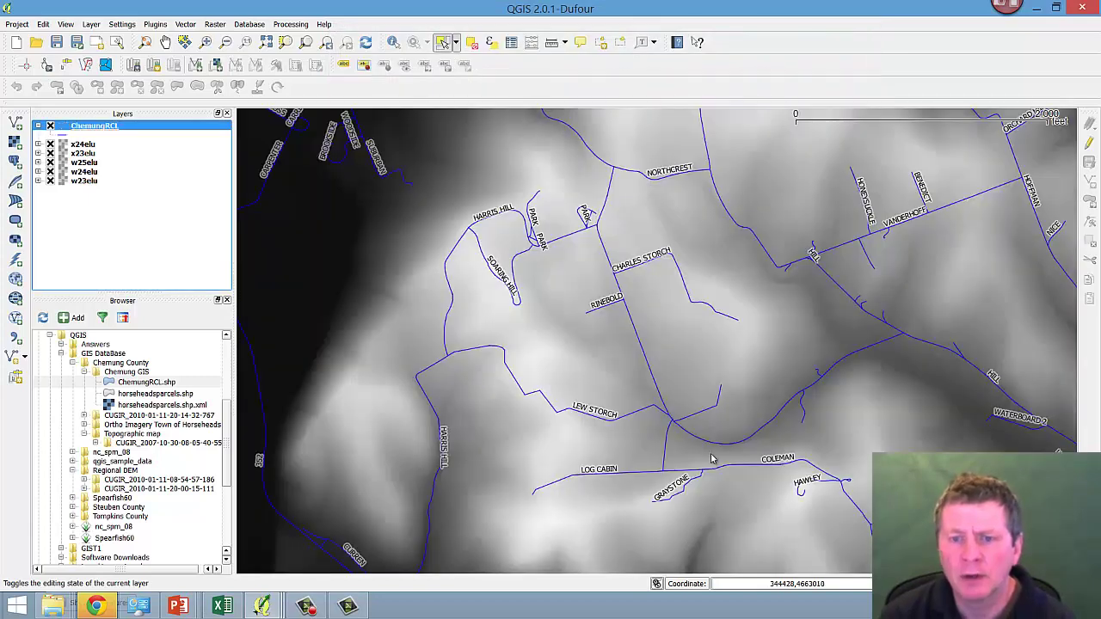